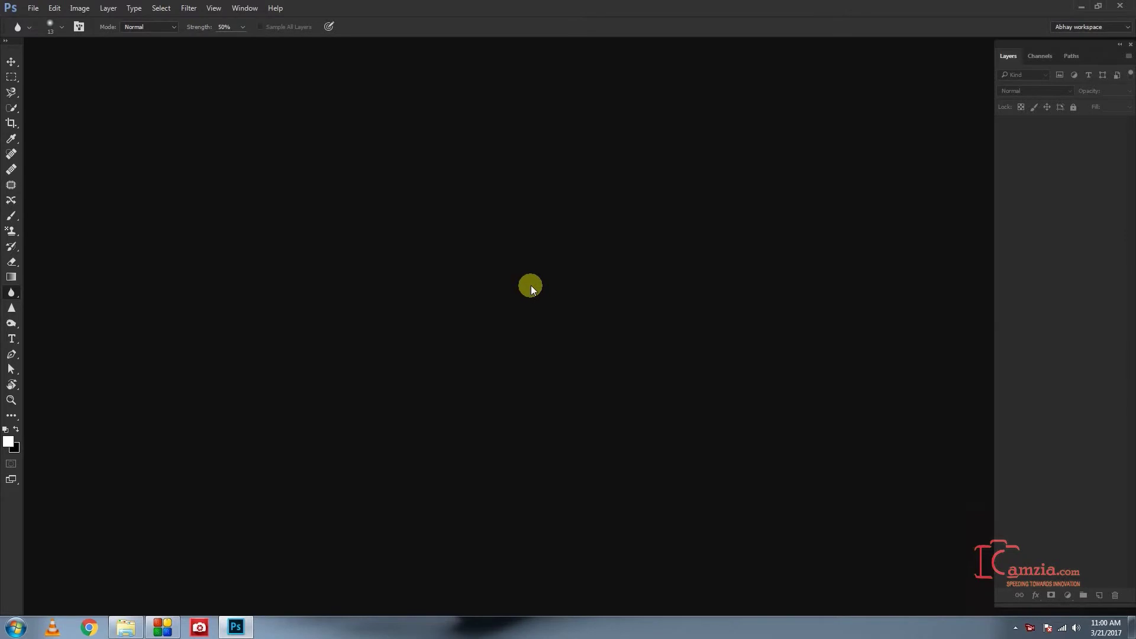
# - Open the RAJ_5515 festive portrait from the file browser
pyautogui.doubleClick(530, 285)
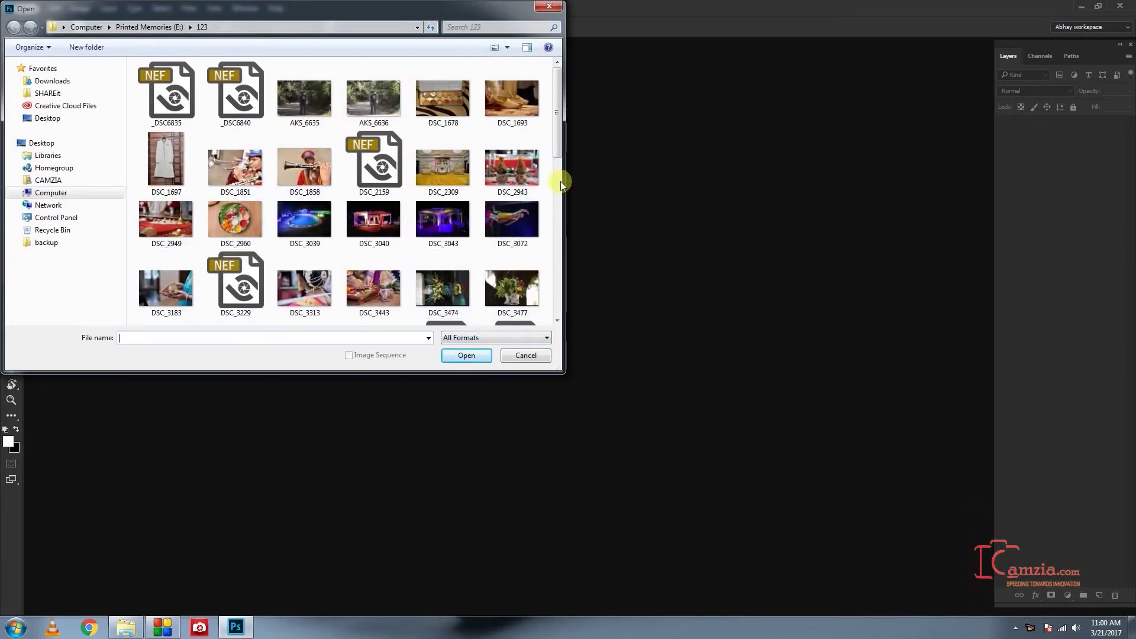
pyautogui.moveTo(556, 145); pyautogui.dragTo(554, 323)
pyautogui.click(369, 299)
pyautogui.doubleClick(369, 299)
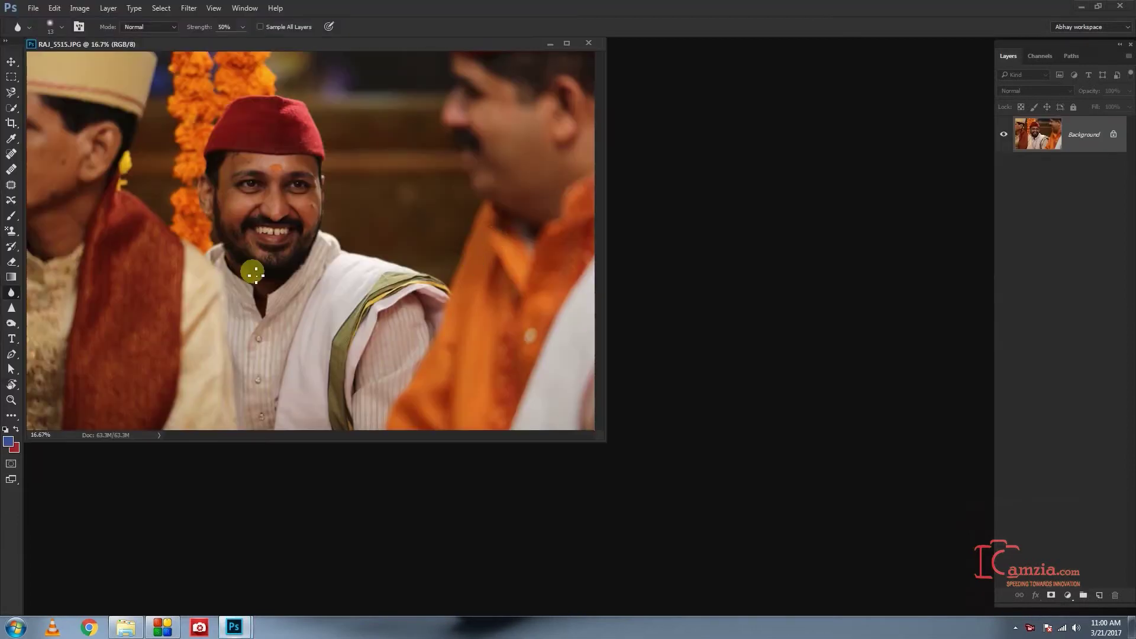
# - Zoom into the face, enlarge the brush, and blur the right cheek at 100% strength
pyautogui.scroll(5, 287, 245)
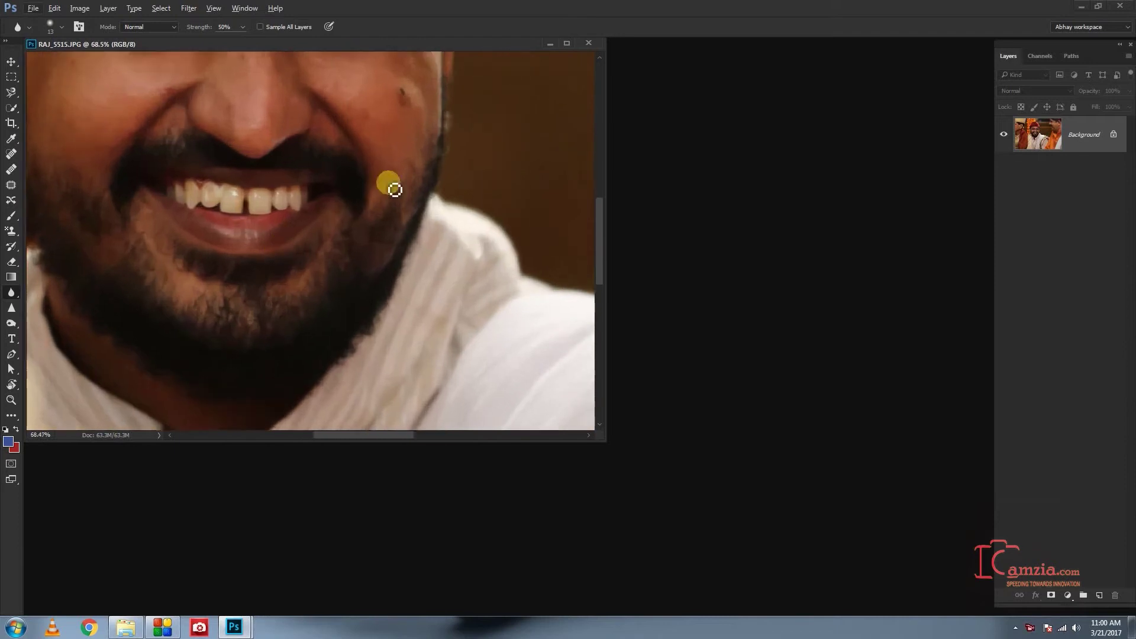
pyautogui.moveTo(362, 175)
pyautogui.mouseDown()
pyautogui.moveTo(372, 307)
pyautogui.moveTo(390, 276)
pyautogui.mouseUp()
pyautogui.press(']')
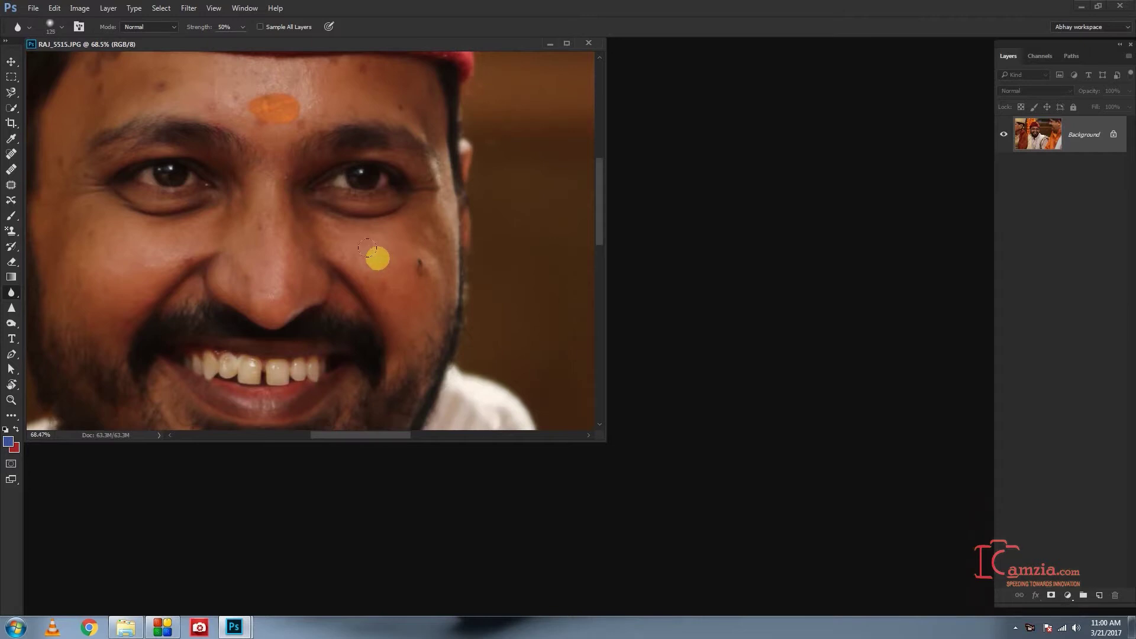
pyautogui.moveTo(355, 248); pyautogui.dragTo(356, 329)
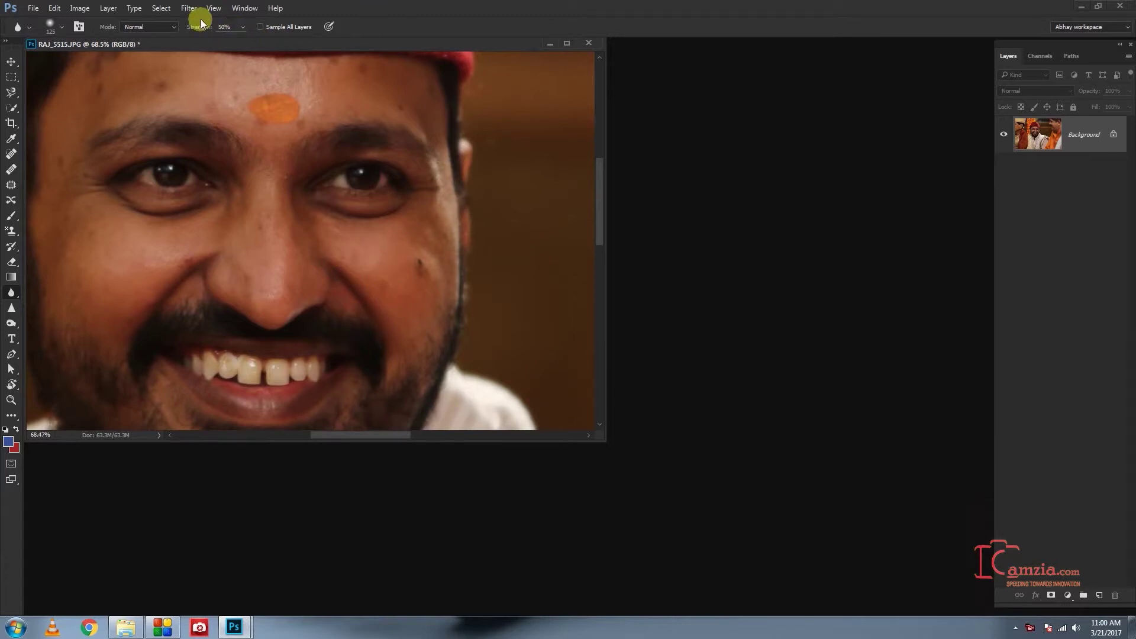
pyautogui.moveTo(198, 27); pyautogui.dragTo(337, 30)
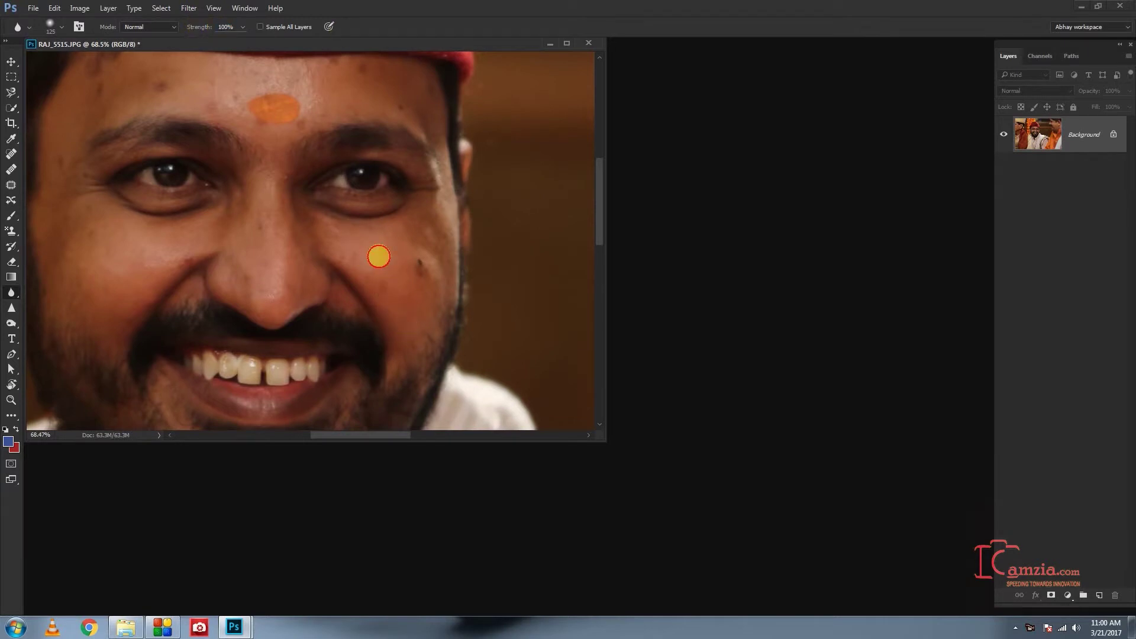
pyautogui.moveTo(365, 235)
pyautogui.mouseDown()
pyautogui.moveTo(390, 287)
pyautogui.moveTo(376, 273)
pyautogui.moveTo(349, 281)
pyautogui.mouseUp()
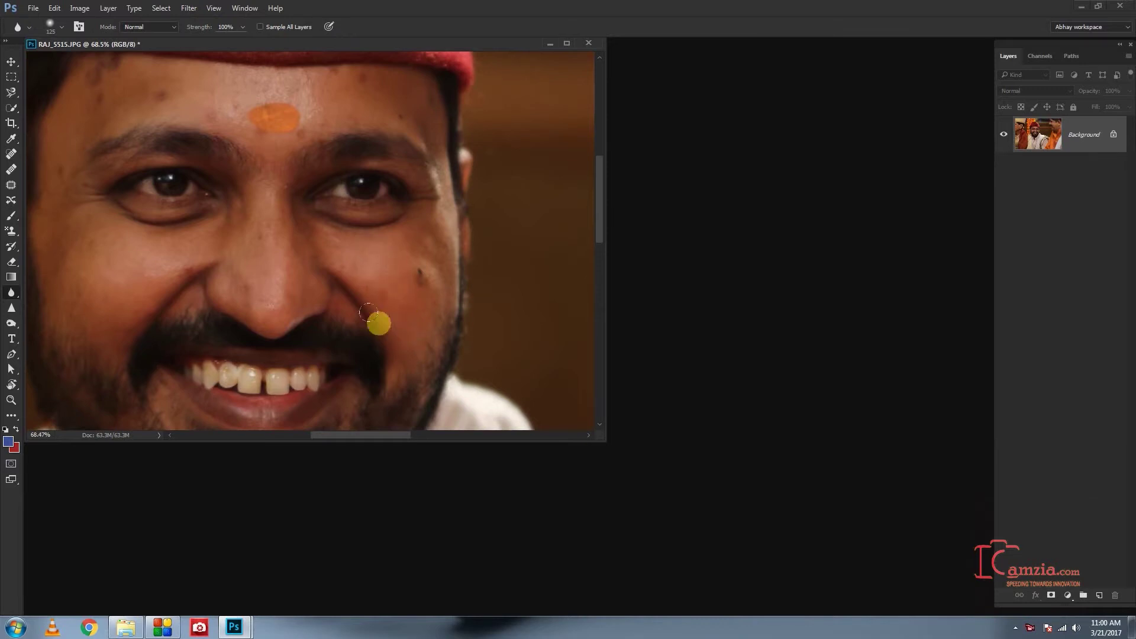
pyautogui.scroll(4, 352, 278)
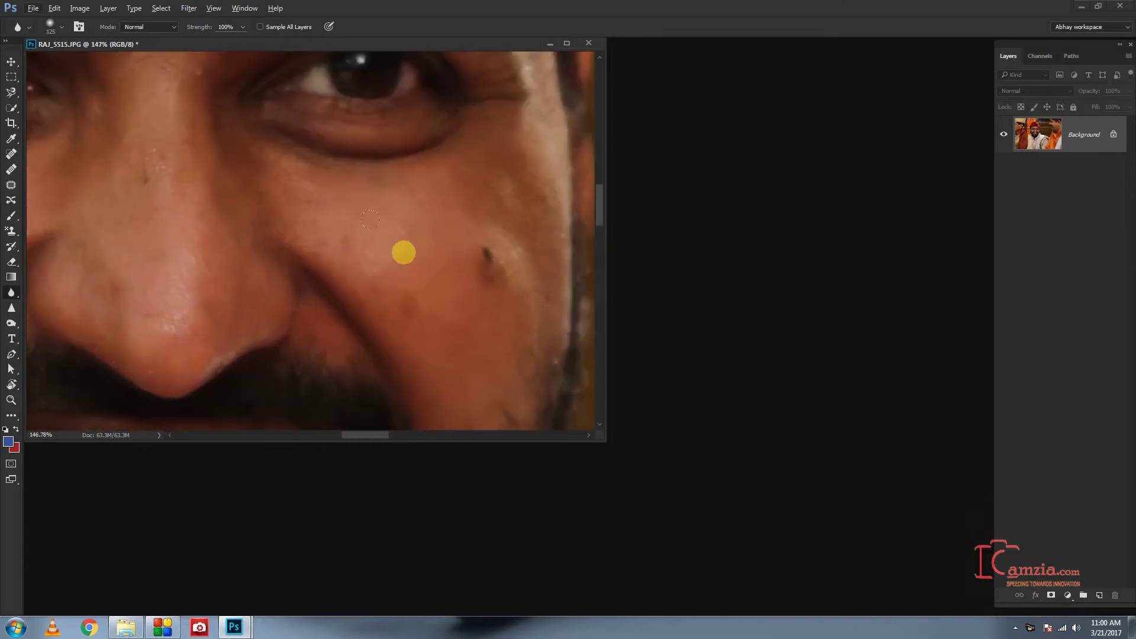
pyautogui.moveTo(389, 243); pyautogui.dragTo(481, 345)
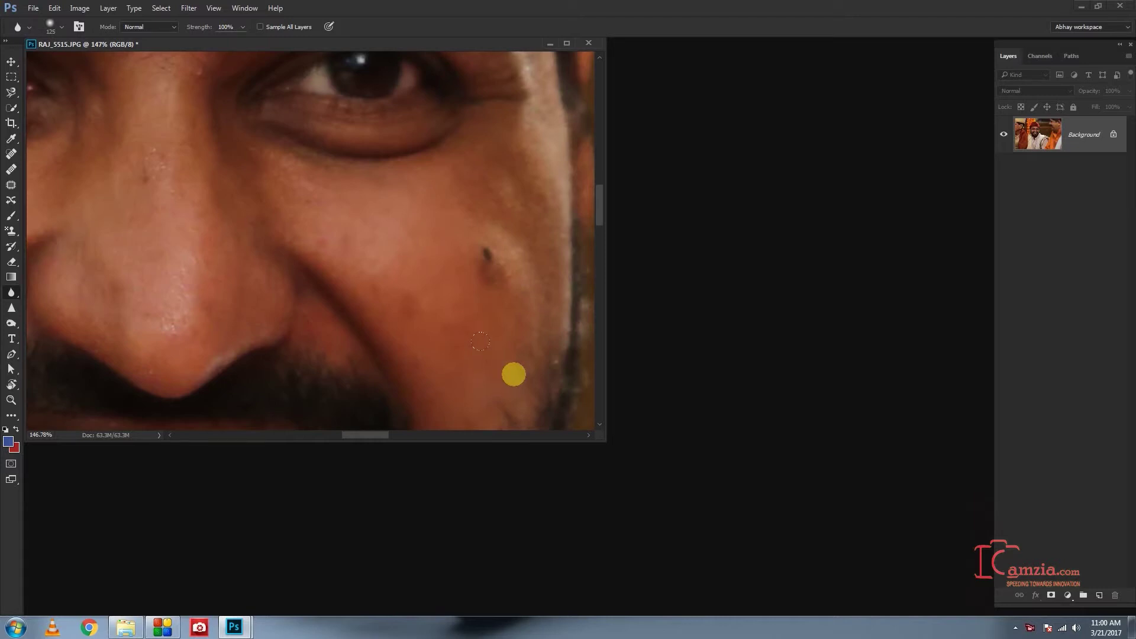
pyautogui.moveTo(480, 342); pyautogui.dragTo(472, 320)
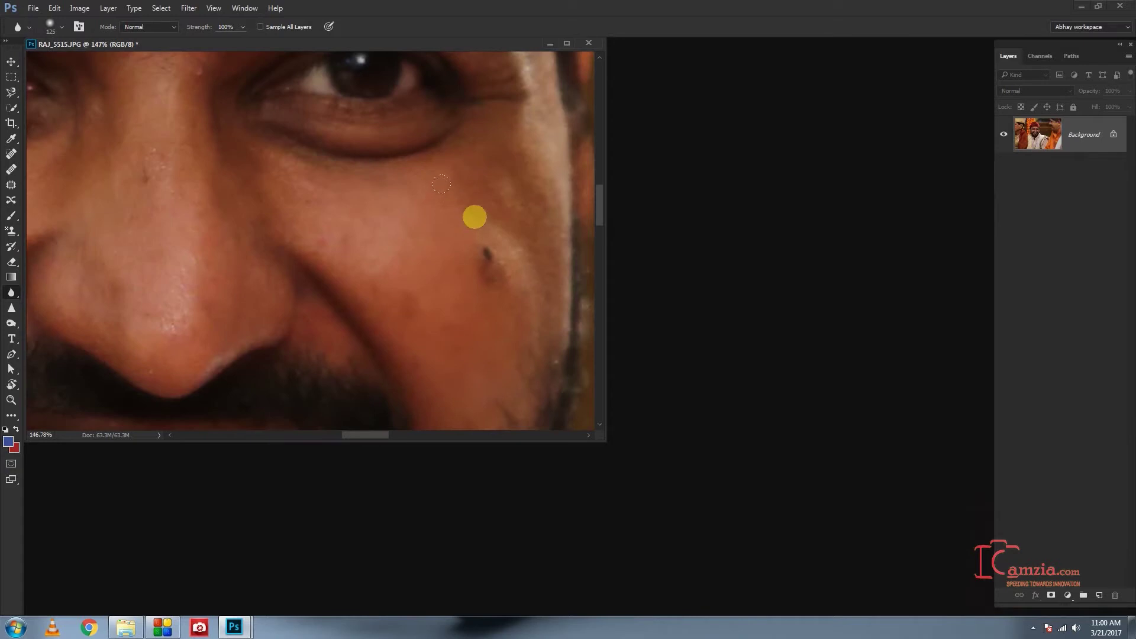
pyautogui.moveTo(440, 174); pyautogui.dragTo(436, 160)
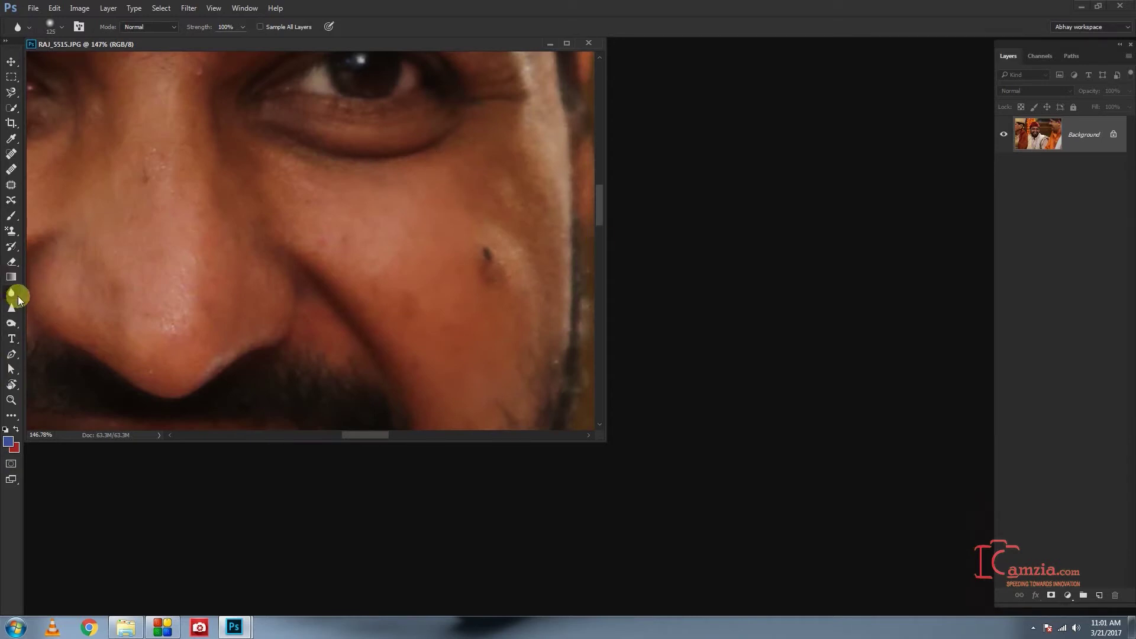
# - Smudge the mouth corners on both sides of the teeth
pyautogui.click(64, 304)
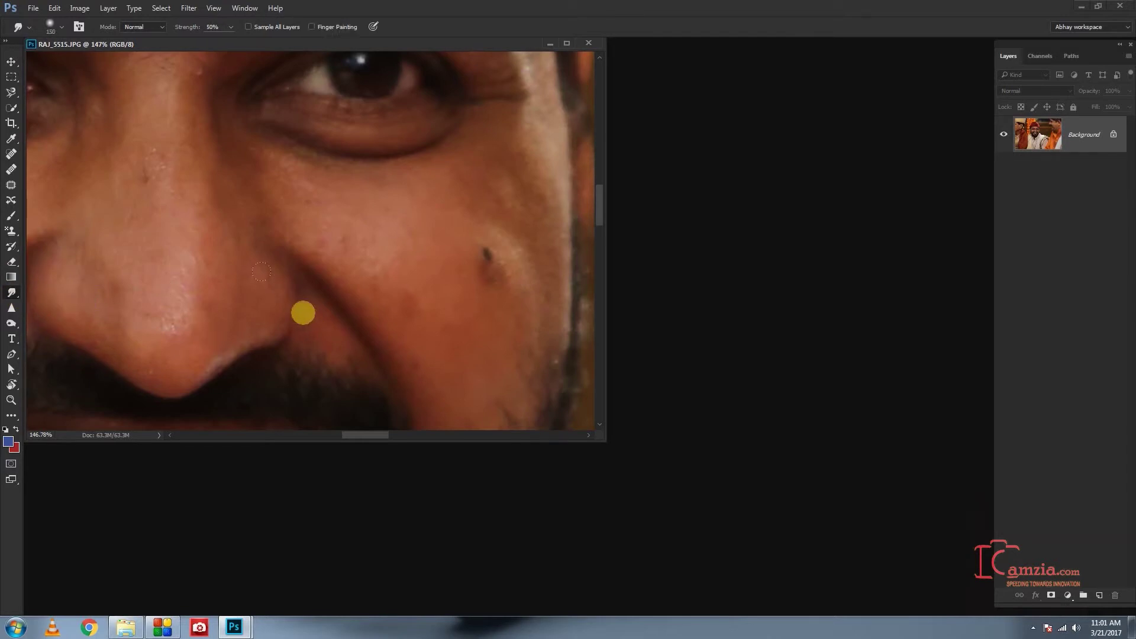
pyautogui.scroll(-3, 260, 260)
pyautogui.scroll(-3, 260, 260)
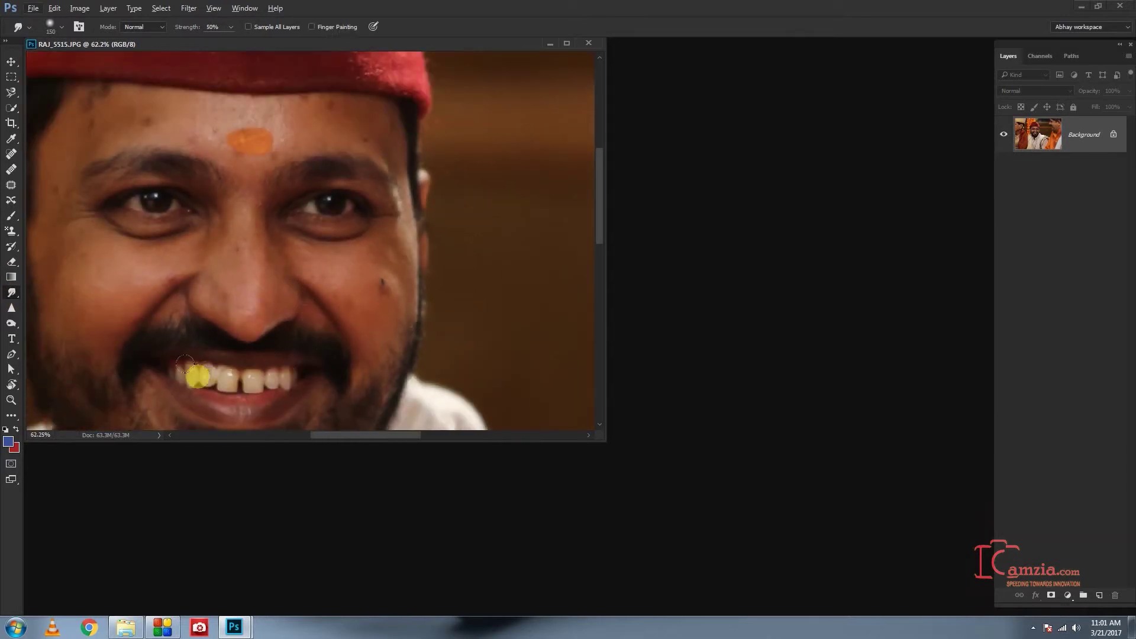
pyautogui.moveTo(149, 354); pyautogui.dragTo(140, 345)
pyautogui.moveTo(299, 359); pyautogui.dragTo(325, 351)
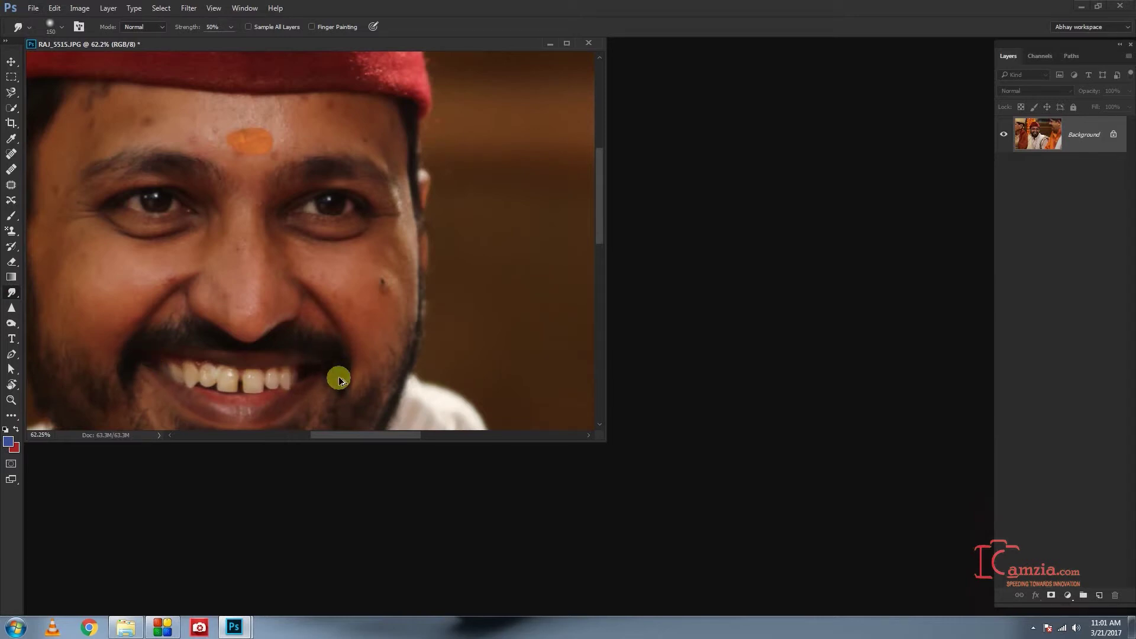
pyautogui.moveTo(336, 372)
pyautogui.mouseDown()
pyautogui.moveTo(138, 357)
pyautogui.moveTo(390, 309)
pyautogui.moveTo(395, 368)
pyautogui.moveTo(333, 340)
pyautogui.mouseUp()
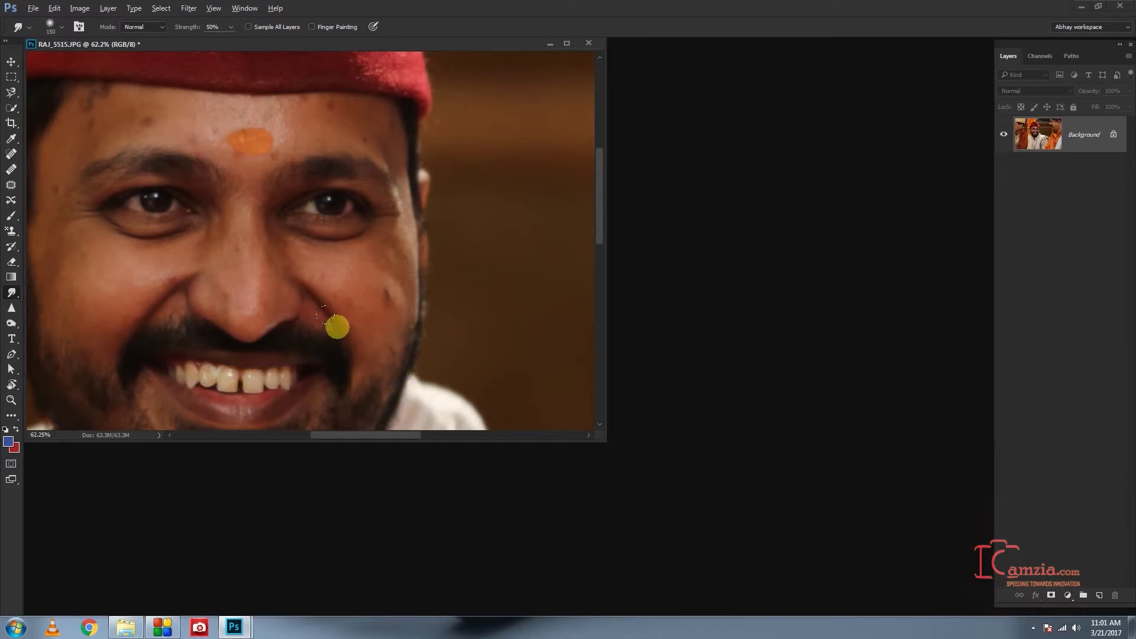
# - Pan to the face edge and smudge the cheek skin beside the mole
pyautogui.scroll(5, 336, 326)
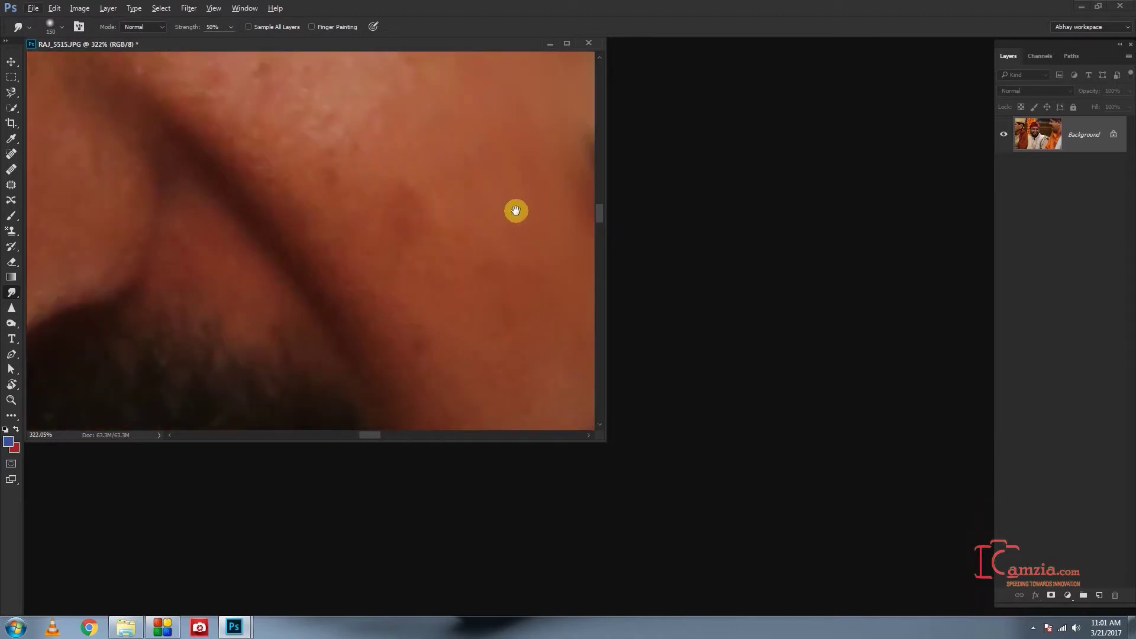
pyautogui.moveTo(486, 174)
pyautogui.mouseDown()
pyautogui.moveTo(145, 299)
pyautogui.moveTo(188, 264)
pyautogui.mouseUp()
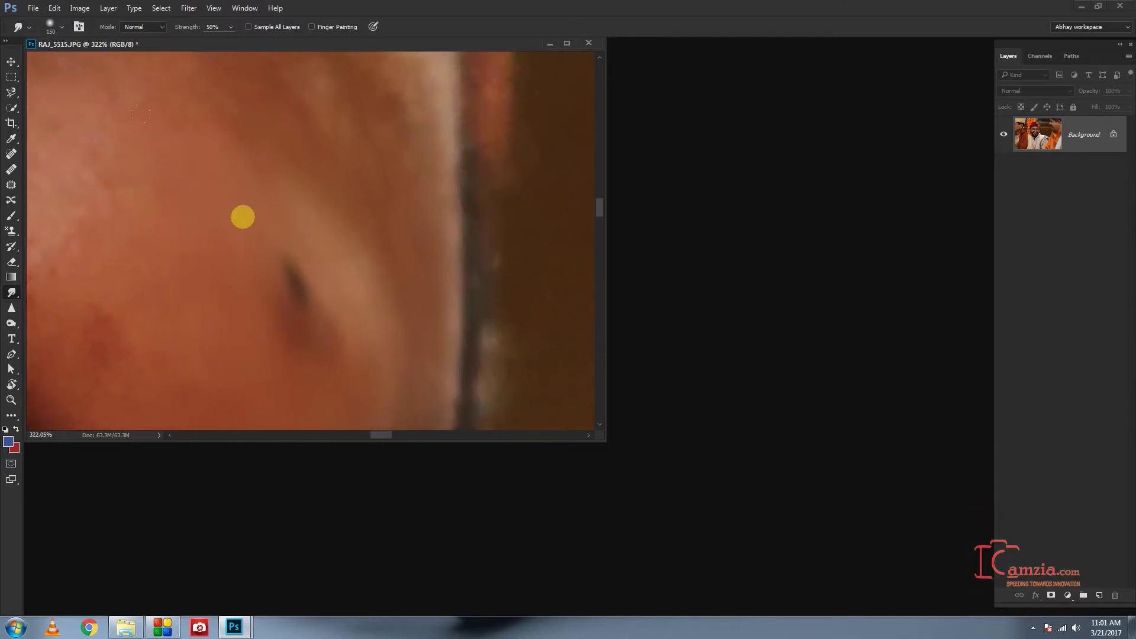
pyautogui.moveTo(267, 303); pyautogui.dragTo(279, 317)
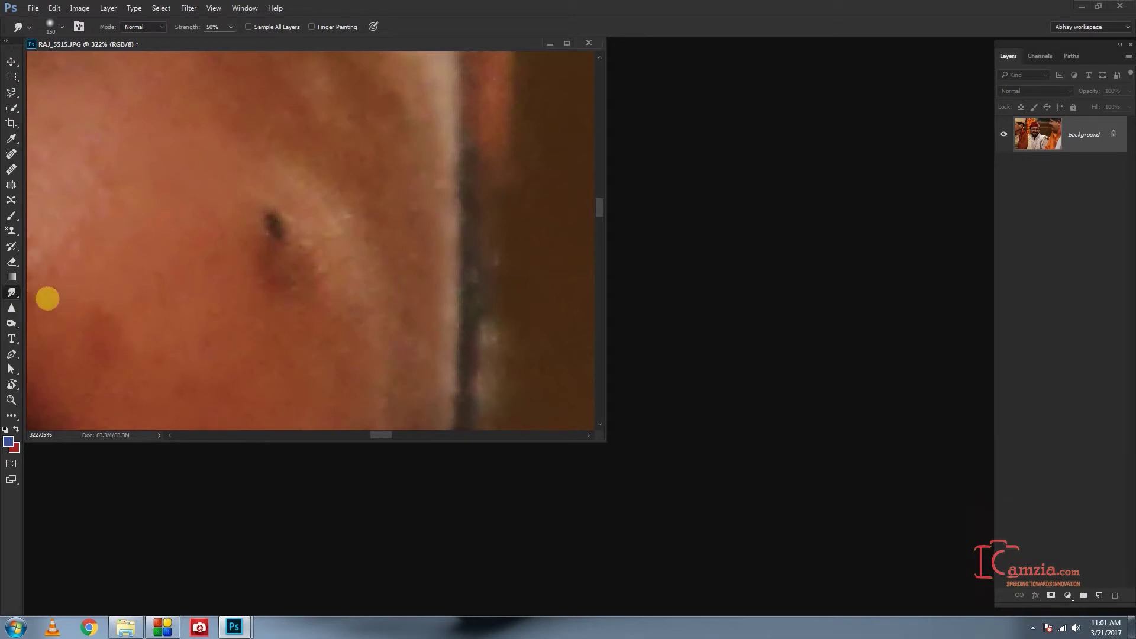
pyautogui.click(11, 309)
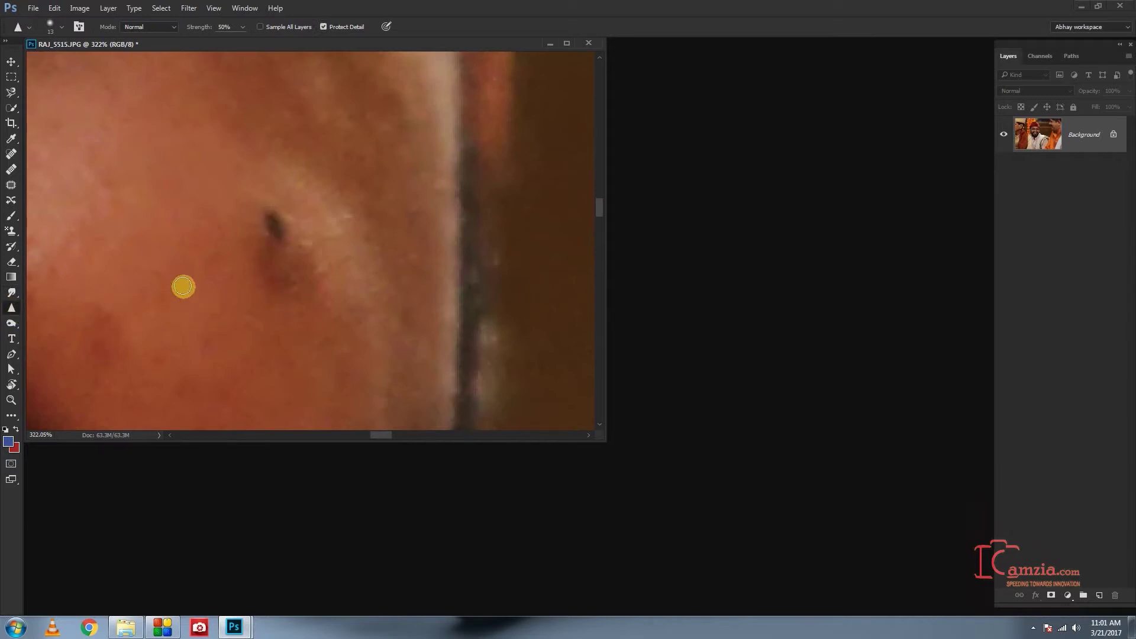
# - Close the portrait without saving and open the DSC_1693 shoe photo
pyautogui.click(586, 43)
pyautogui.click(590, 246)
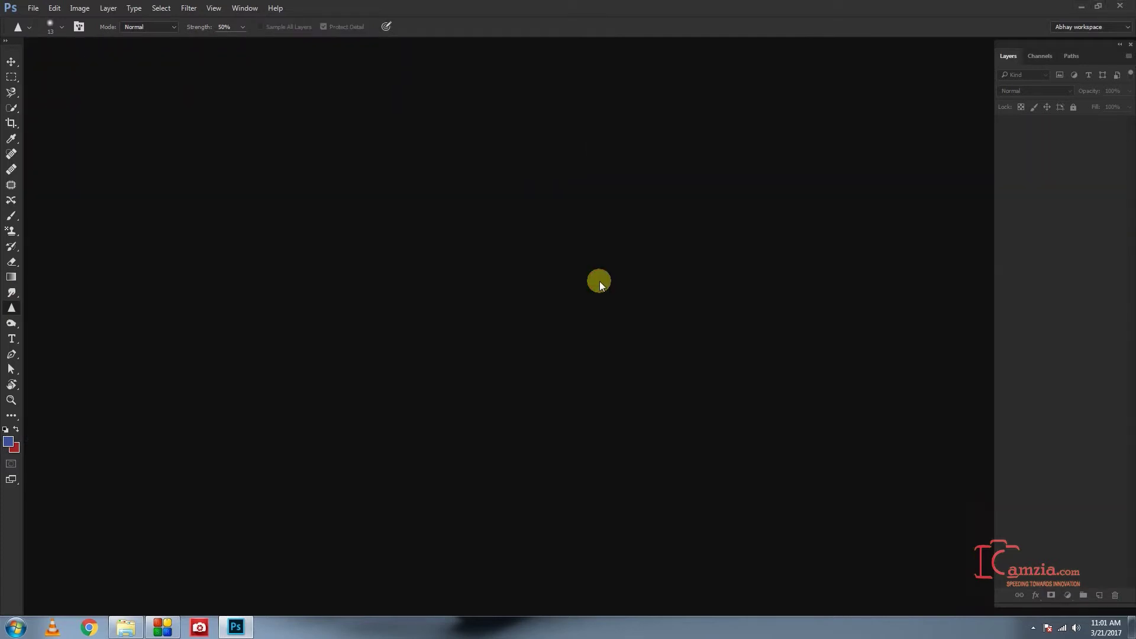
pyautogui.hotkey('ctrl', 'o')
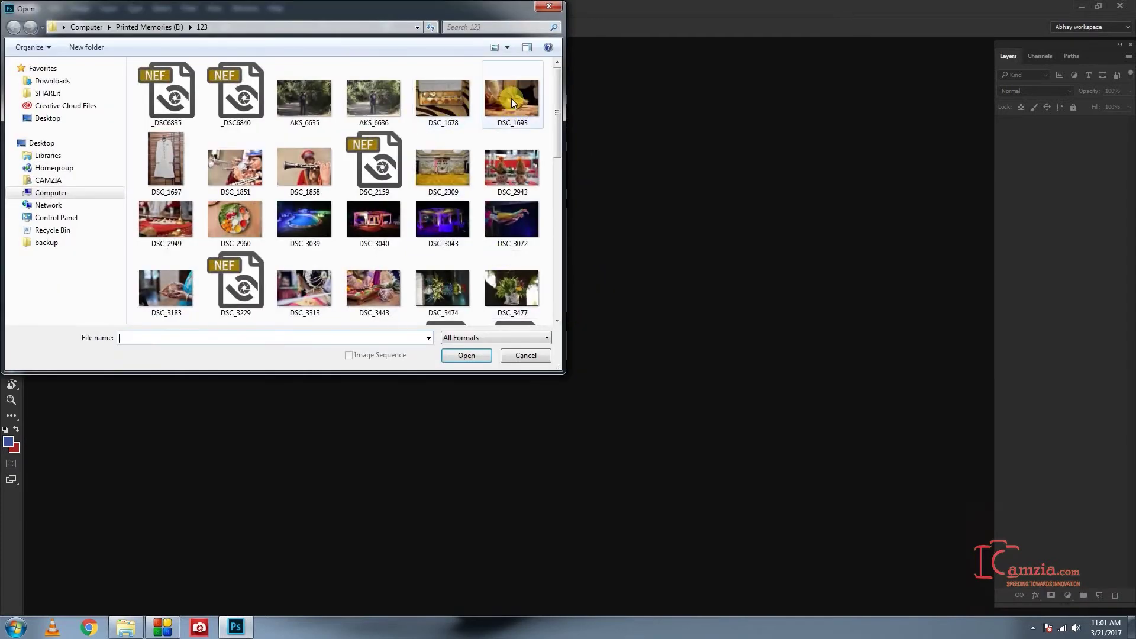
pyautogui.doubleClick(511, 101)
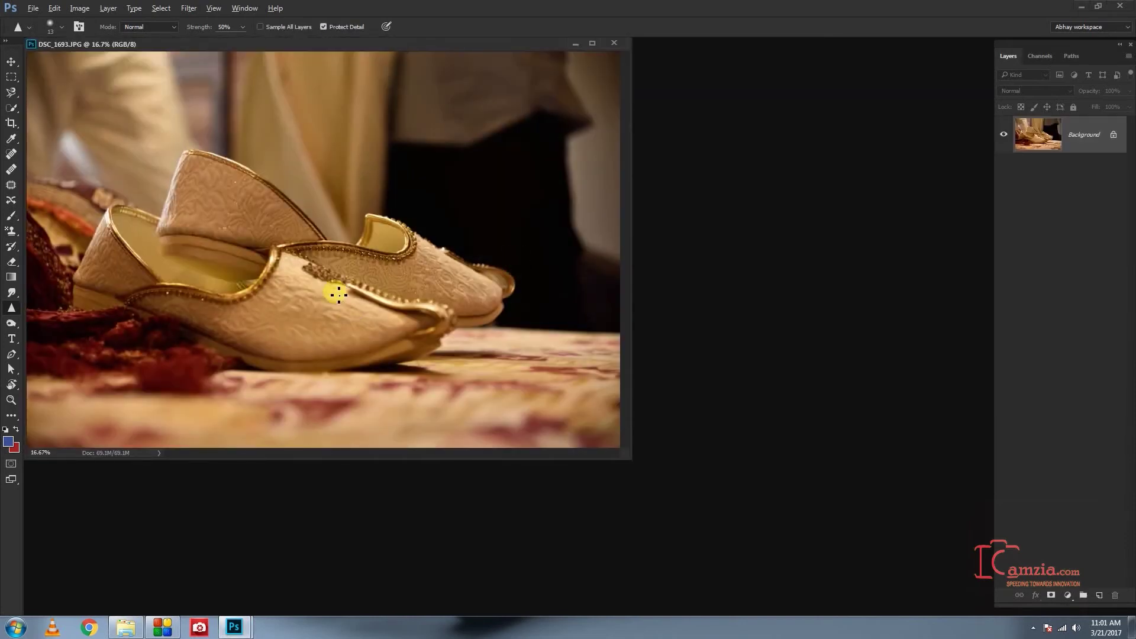
# - Zoom in and sharpen the shoe's gold beaded trim and inner lining
pyautogui.scroll(3, 338, 294)
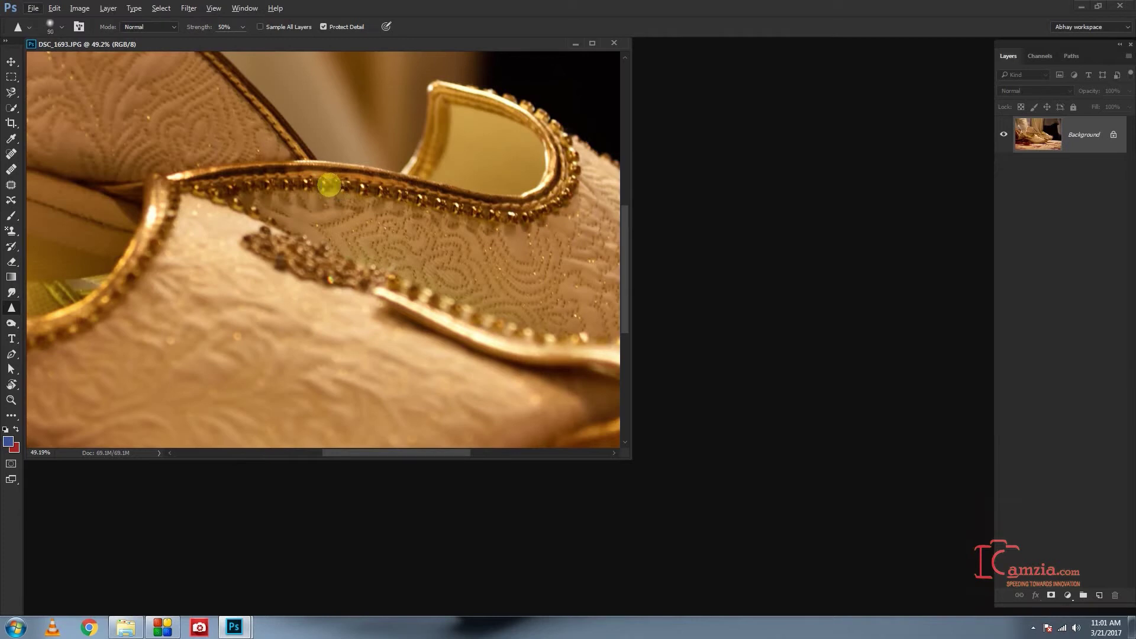
pyautogui.moveTo(329, 185); pyautogui.dragTo(528, 201)
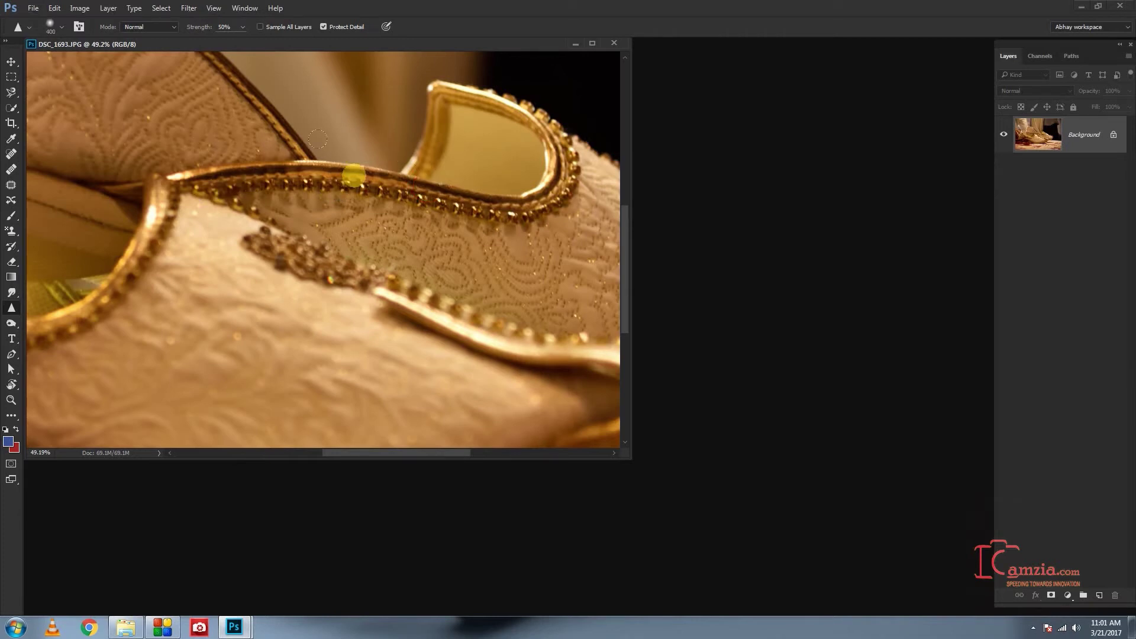
pyautogui.moveTo(507, 129)
pyautogui.mouseDown()
pyautogui.moveTo(355, 251)
pyautogui.moveTo(431, 256)
pyautogui.mouseUp()
pyautogui.click(20, 330)
# - Close DSC_1693 without saving and pick RAJ_5515 in the Open dialog
pyautogui.click(44, 326)
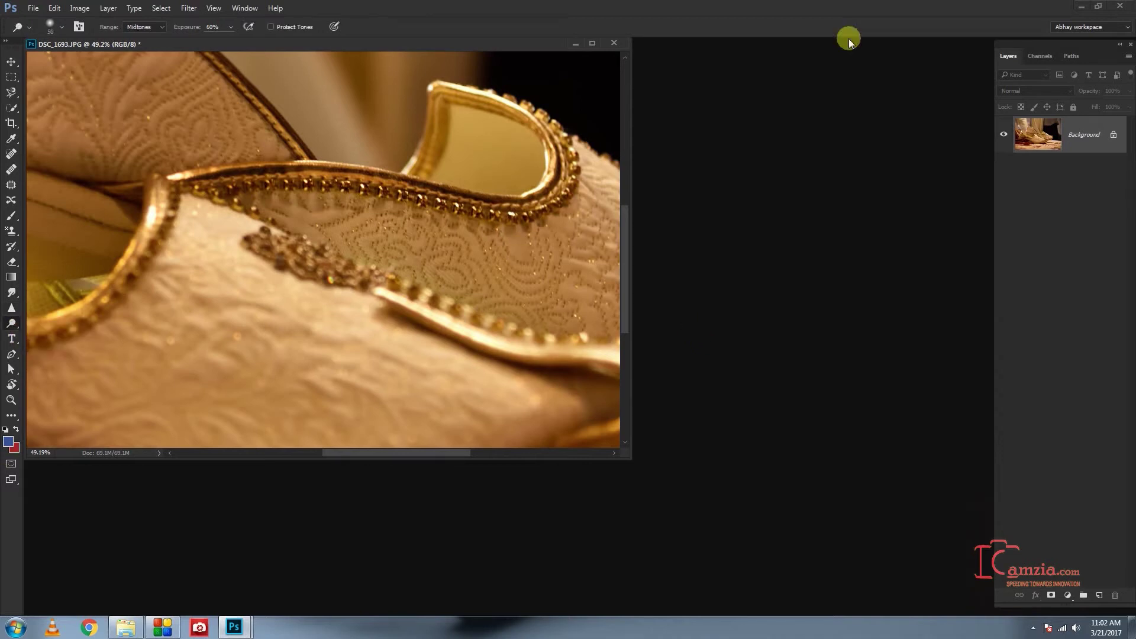
pyautogui.click(609, 44)
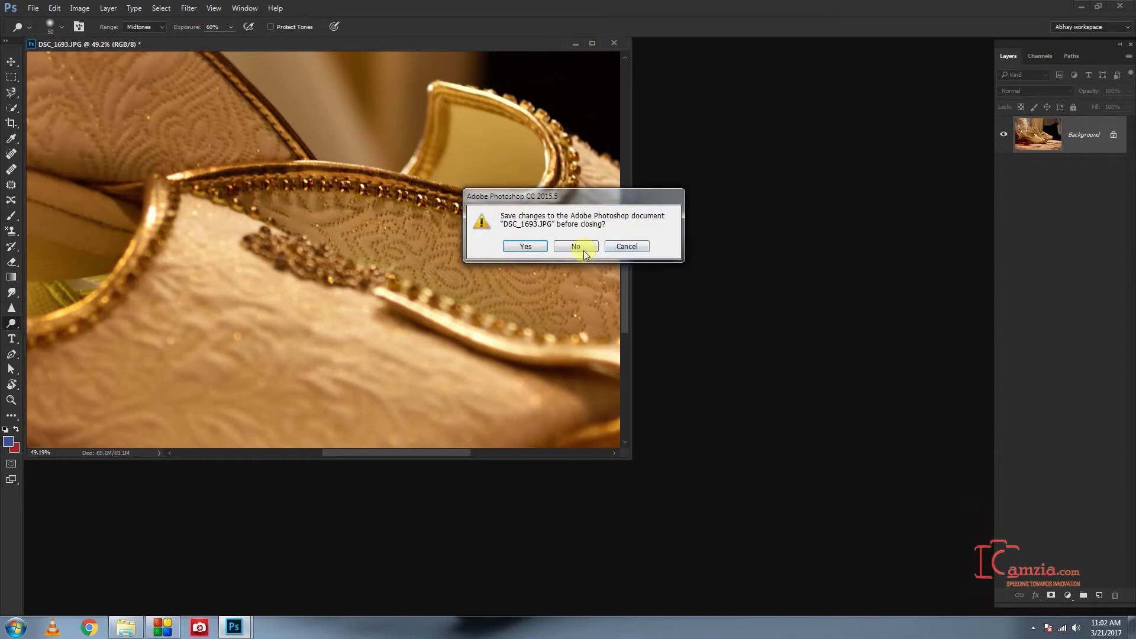
pyautogui.click(584, 252)
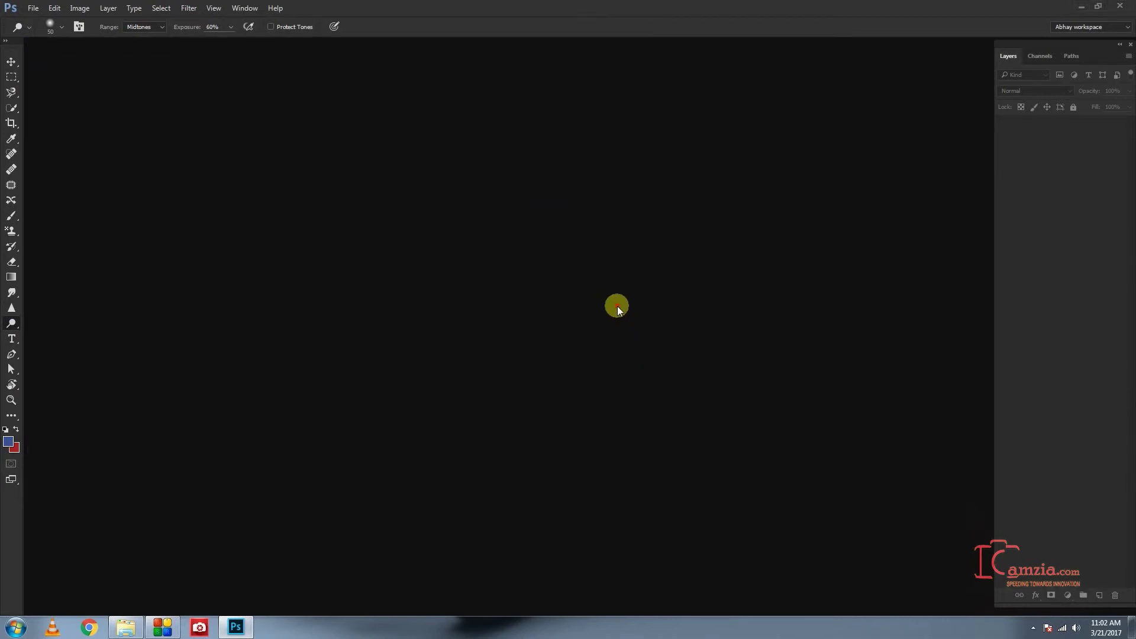
pyautogui.doubleClick(616, 306)
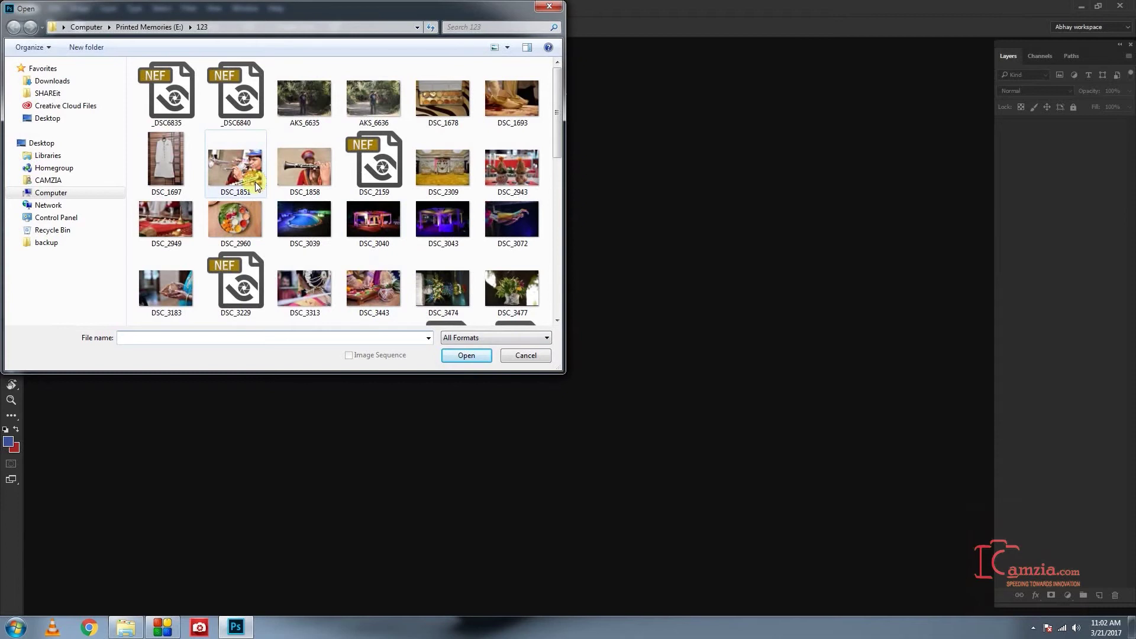
pyautogui.moveTo(554, 144); pyautogui.dragTo(556, 309)
pyautogui.doubleClick(378, 292)
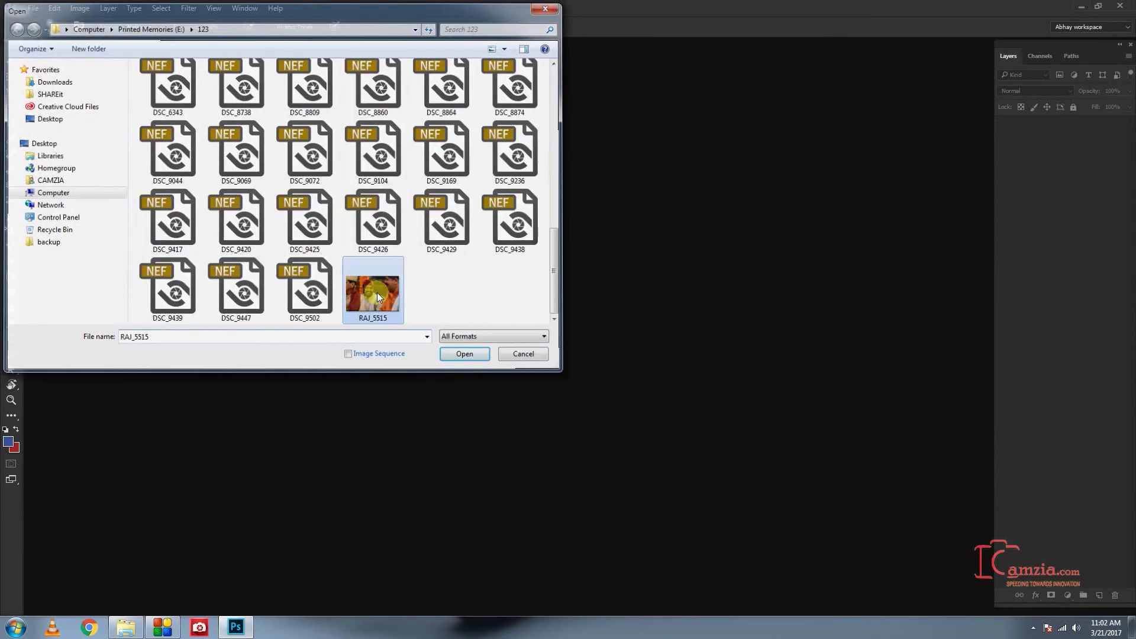
# - Zoom in on the face and choose the Dodge tool at brush size 175
pyautogui.scroll(2, 296, 285)
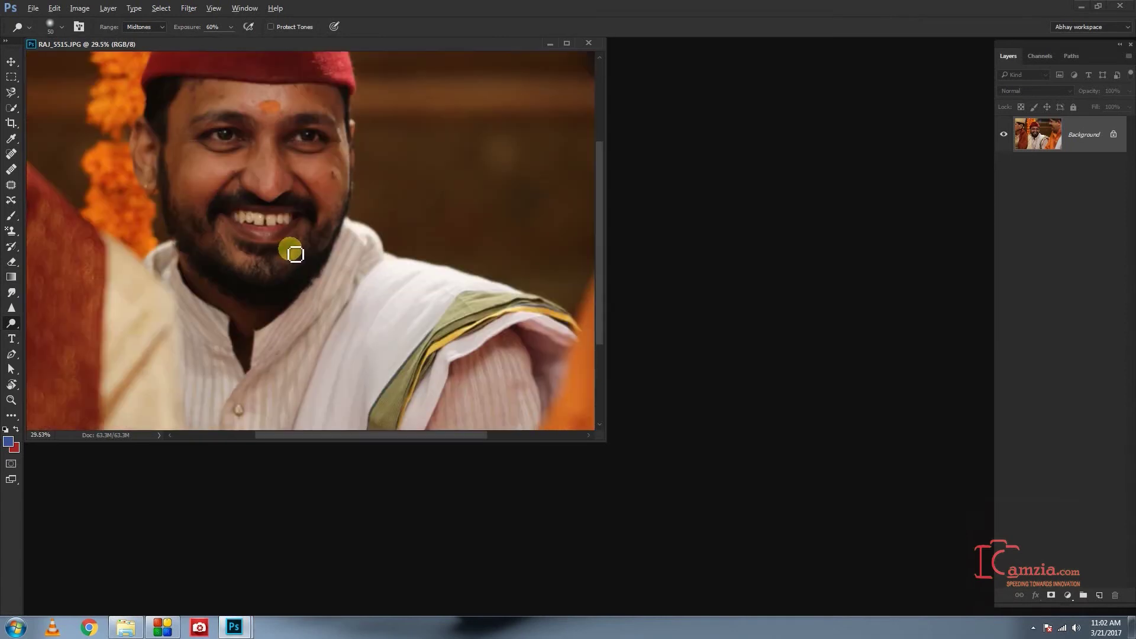
pyautogui.scroll(2, 293, 251)
pyautogui.scroll(1, 290, 254)
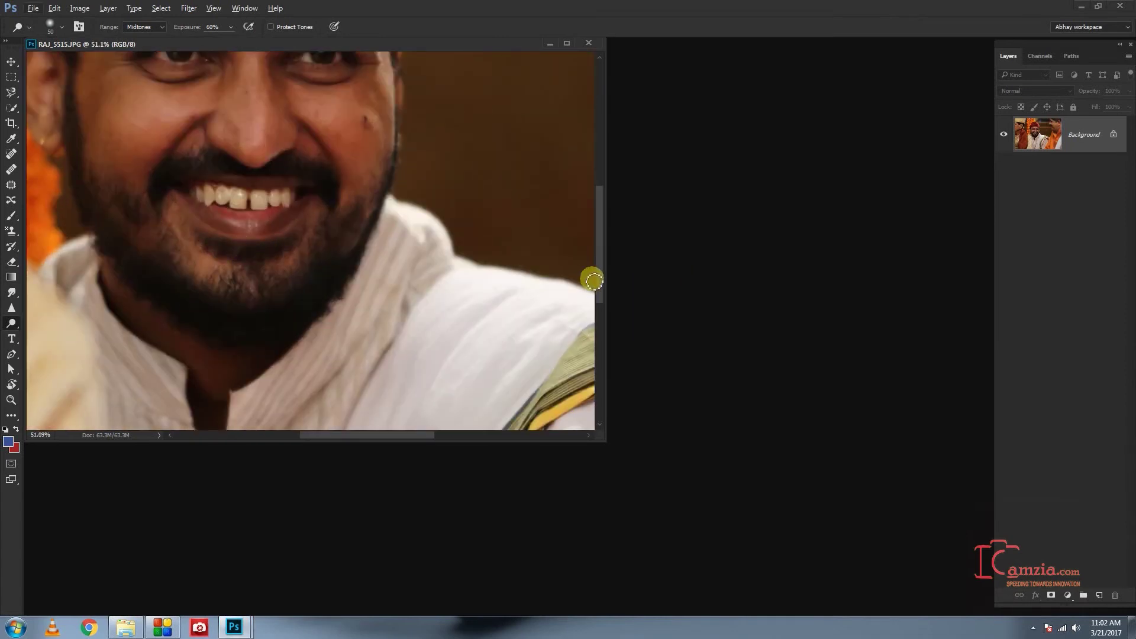
pyautogui.moveTo(598, 279); pyautogui.dragTo(594, 233)
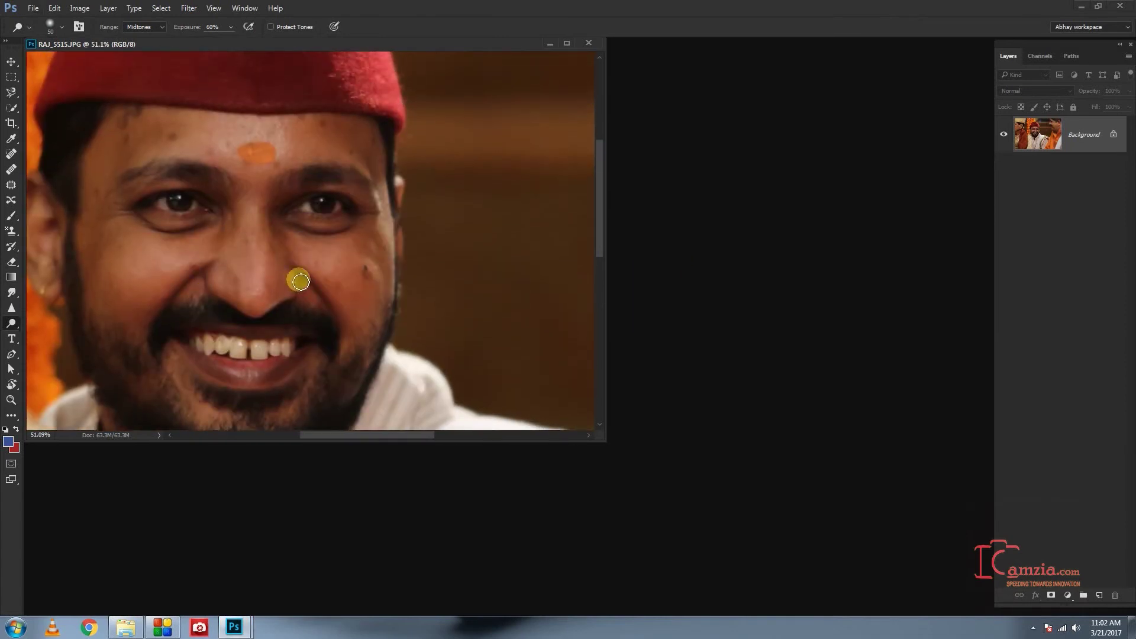
pyautogui.press('[')
pyautogui.rightClick(17, 325)
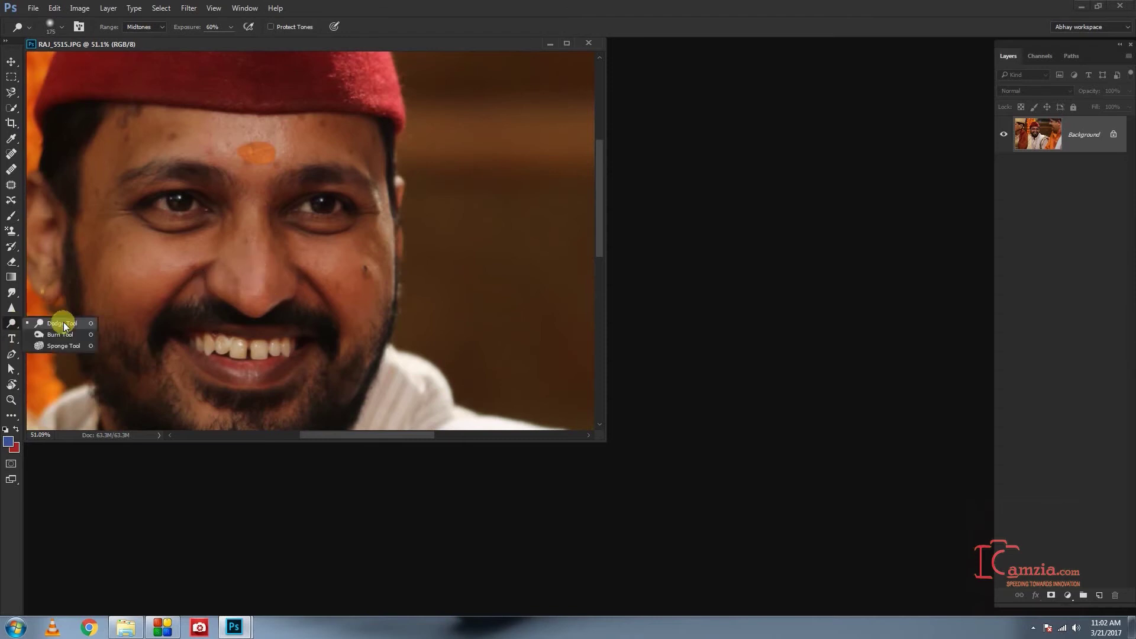
pyautogui.click(64, 325)
# - Dodge the nose, forehead and right cheek to lighten them
pyautogui.moveTo(237, 172); pyautogui.dragTo(253, 286)
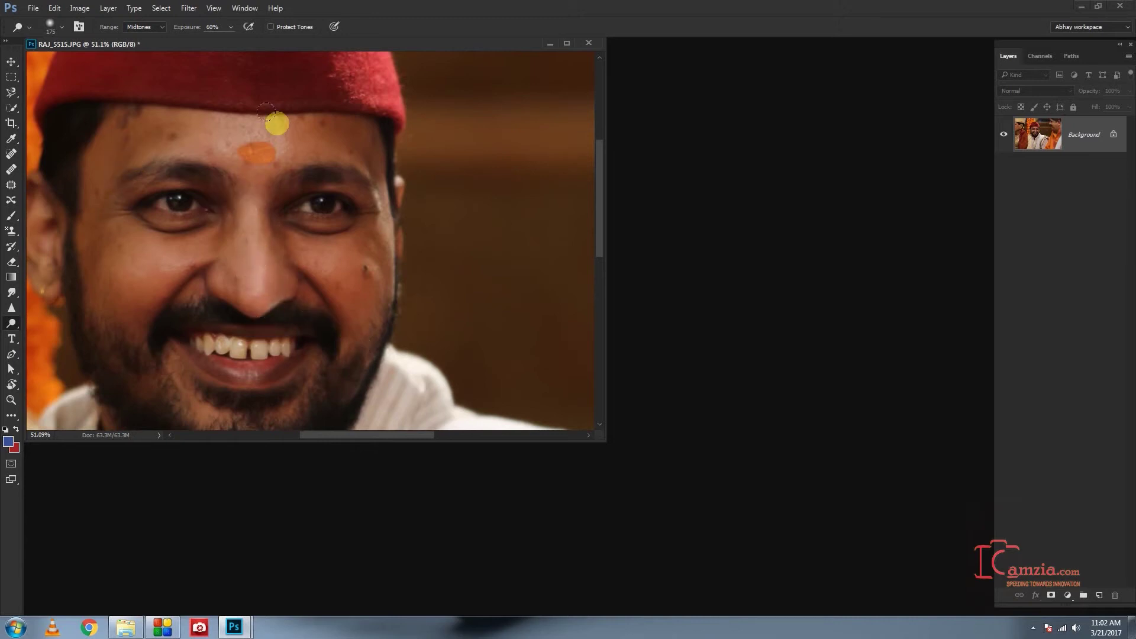
pyautogui.moveTo(220, 114)
pyautogui.mouseDown()
pyautogui.moveTo(252, 236)
pyautogui.moveTo(222, 217)
pyautogui.moveTo(195, 132)
pyautogui.moveTo(147, 122)
pyautogui.moveTo(116, 165)
pyautogui.moveTo(106, 227)
pyautogui.moveTo(80, 168)
pyautogui.moveTo(156, 244)
pyautogui.moveTo(206, 230)
pyautogui.moveTo(351, 248)
pyautogui.moveTo(375, 335)
pyautogui.moveTo(357, 383)
pyautogui.moveTo(368, 362)
pyautogui.moveTo(245, 47)
pyautogui.mouseUp()
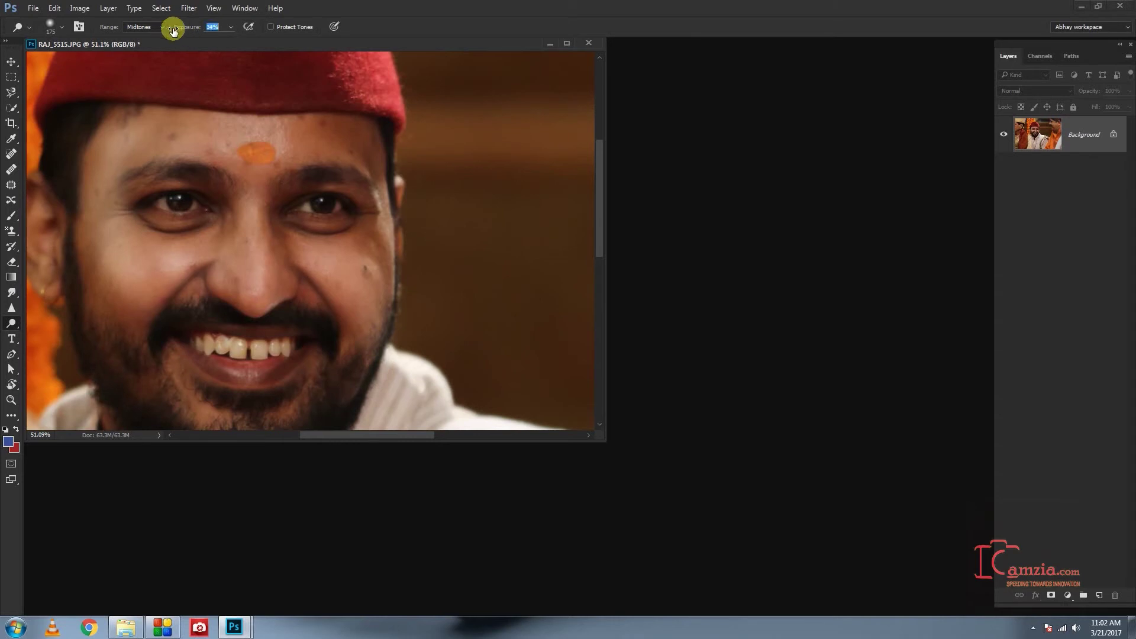
pyautogui.moveTo(382, 284); pyautogui.dragTo(370, 272)
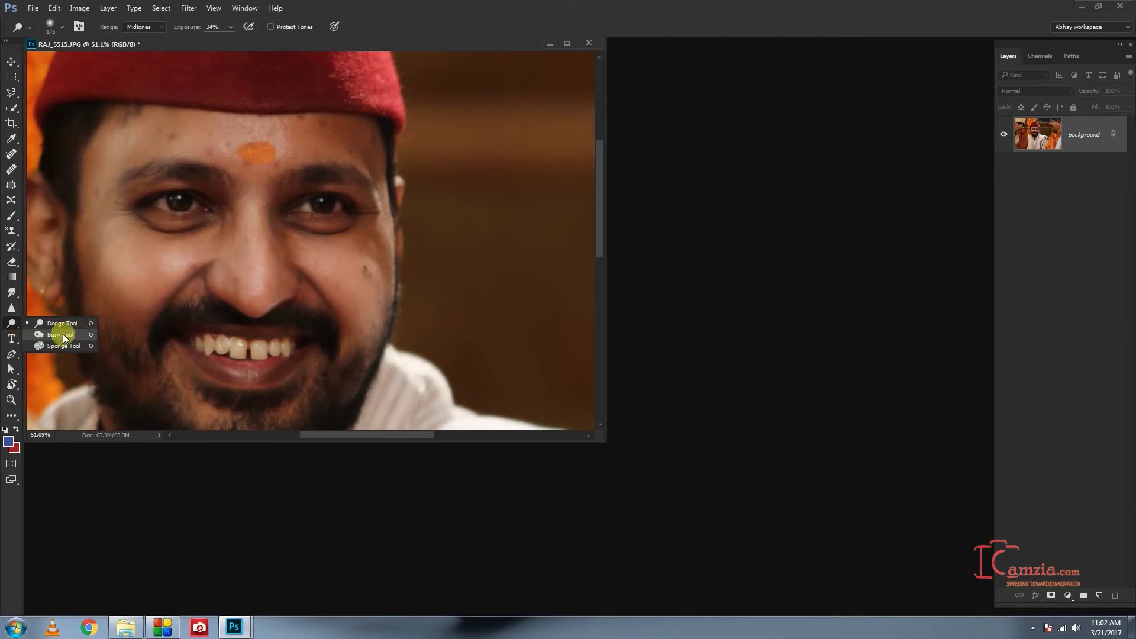
# - Burn the right cheek, left temple, left cheek and a spot near the chin
pyautogui.click(63, 335)
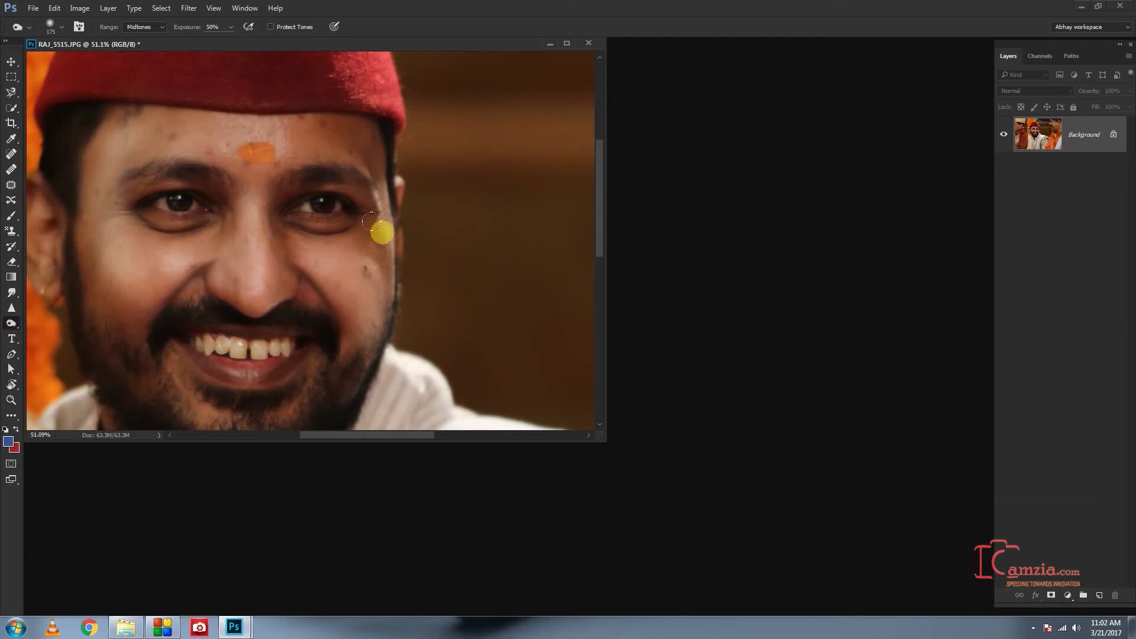
pyautogui.moveTo(378, 248); pyautogui.dragTo(382, 255)
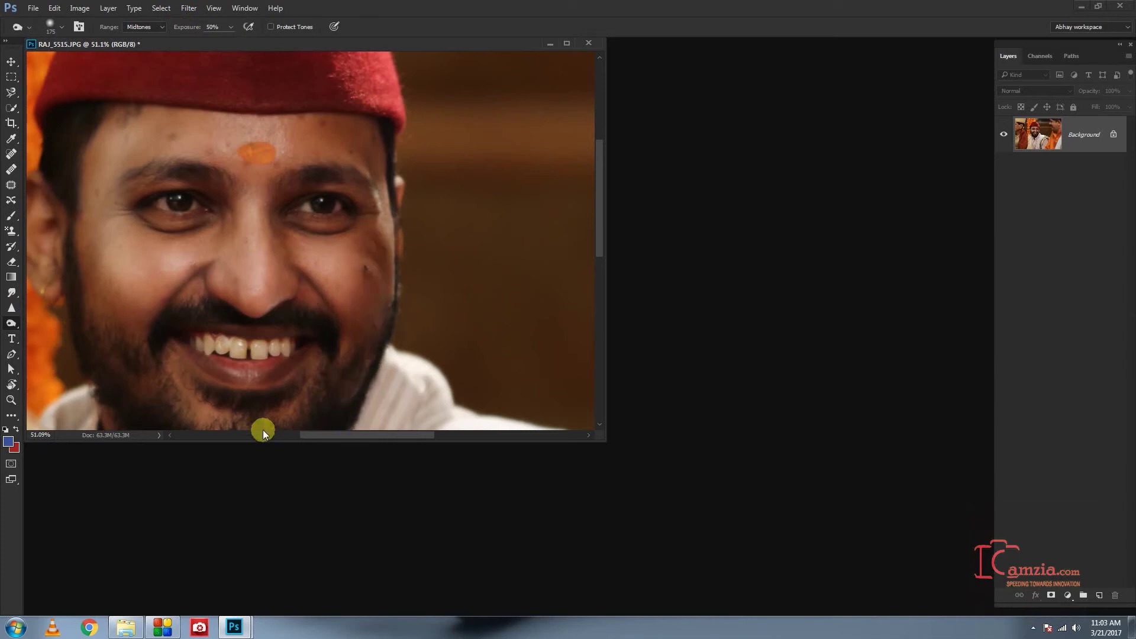
pyautogui.moveTo(96, 202); pyautogui.dragTo(87, 191)
pyautogui.moveTo(80, 176)
pyautogui.mouseDown()
pyautogui.moveTo(137, 130)
pyautogui.moveTo(139, 160)
pyautogui.mouseUp()
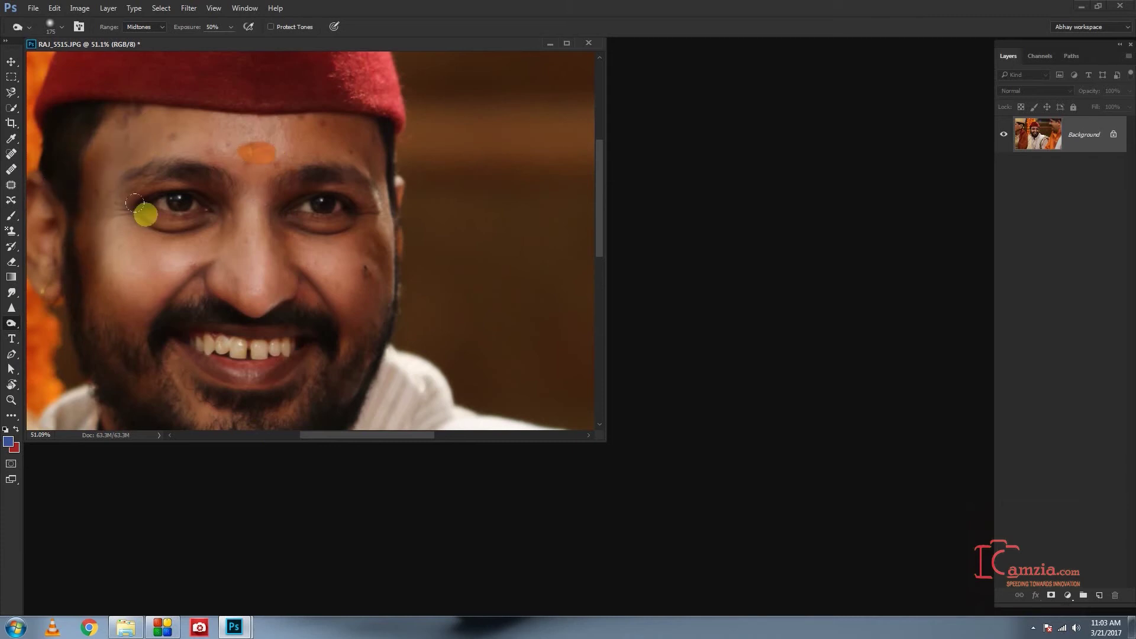
pyautogui.moveTo(139, 160); pyautogui.dragTo(110, 242)
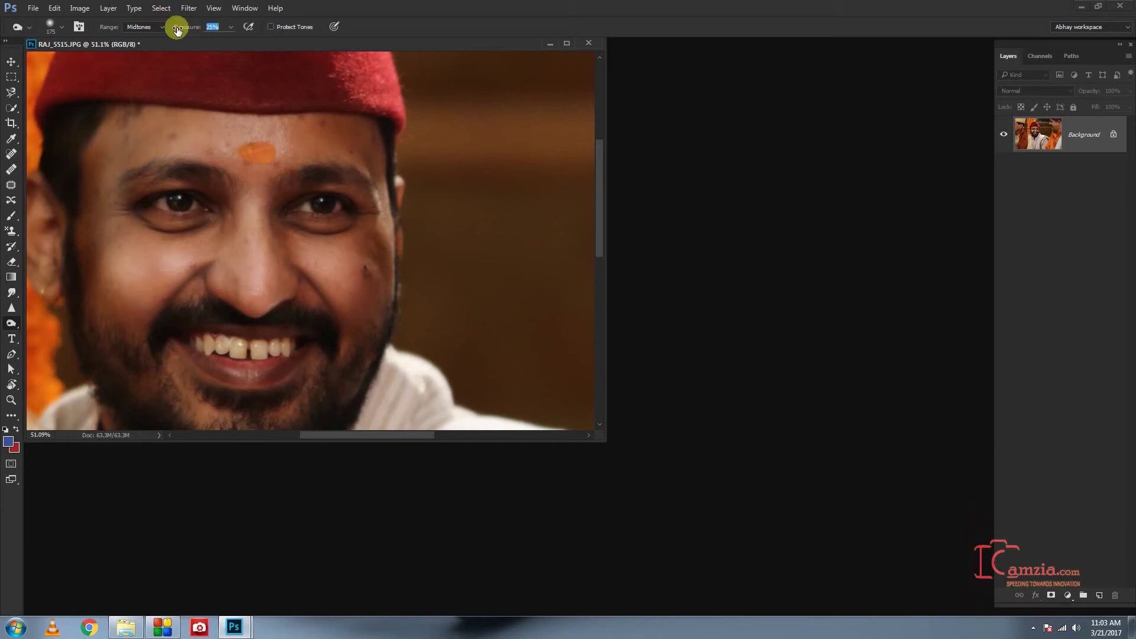
pyautogui.click(393, 403)
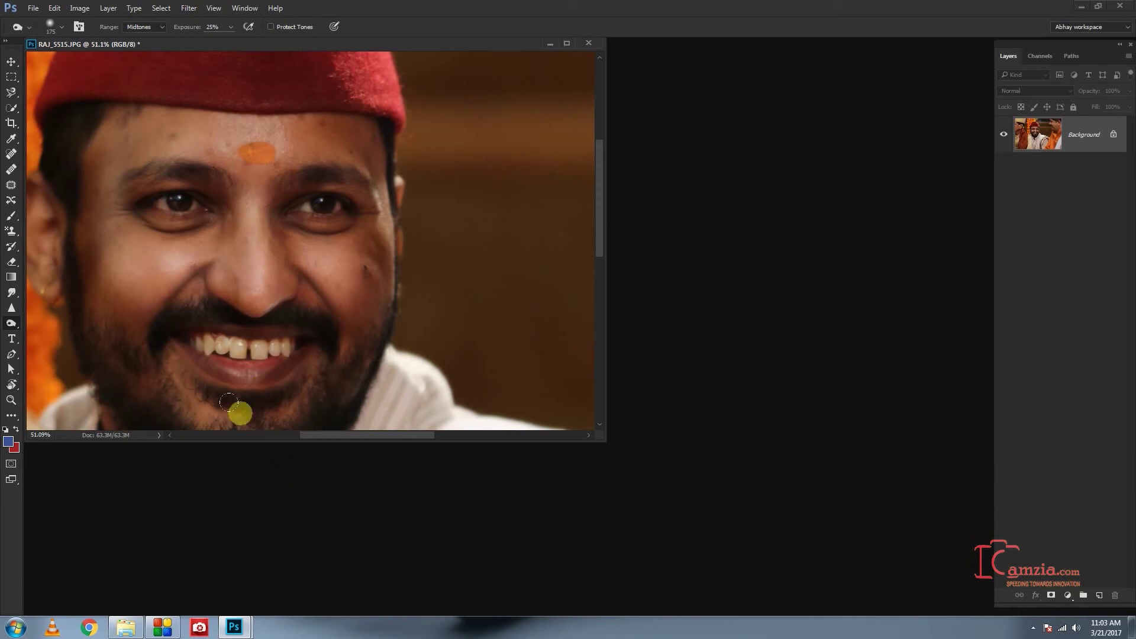
# - Choose the Desaturate sponge at size 400, try it on the forehead, then undo
pyautogui.click(17, 333)
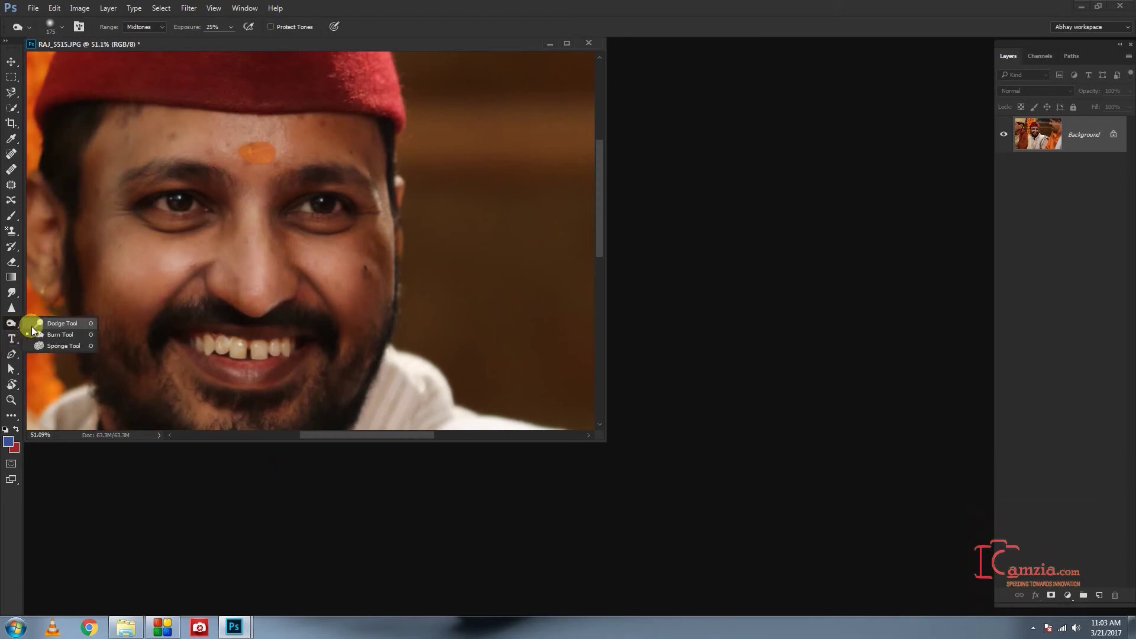
pyautogui.click(39, 347)
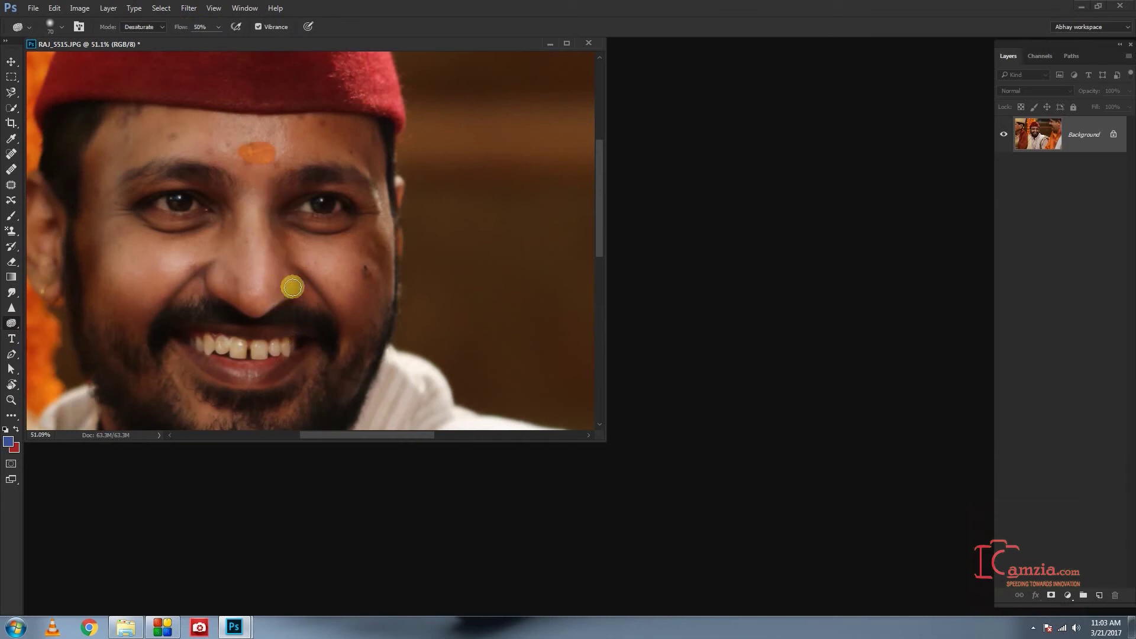
pyautogui.press(']')
pyautogui.press(']')
pyautogui.press(']')
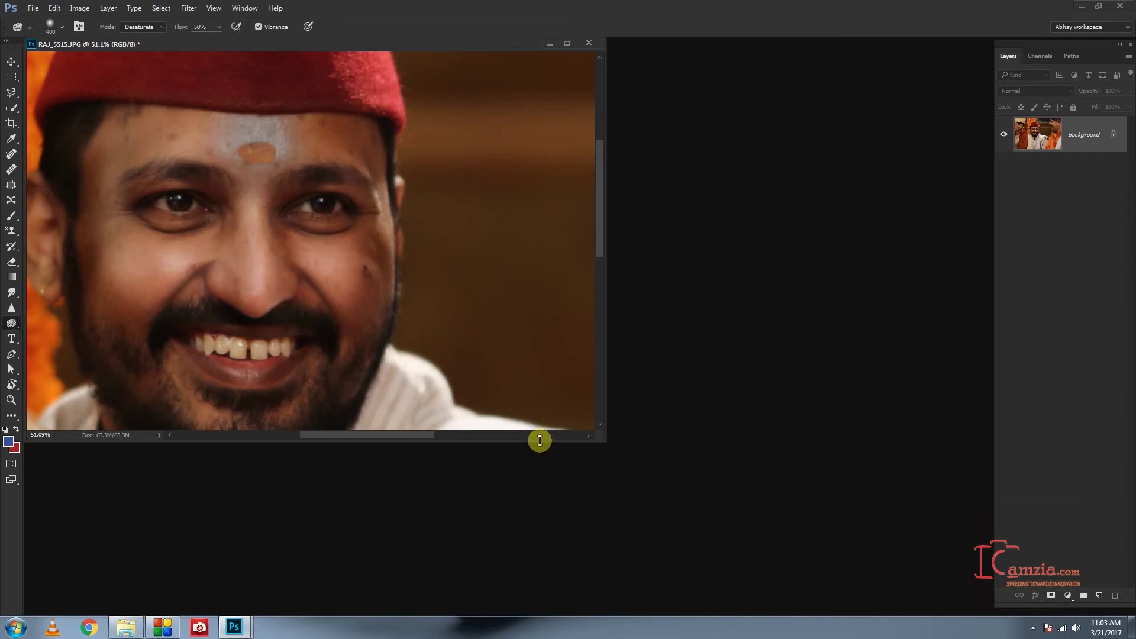
pyautogui.hotkey('ctrl', 'z')
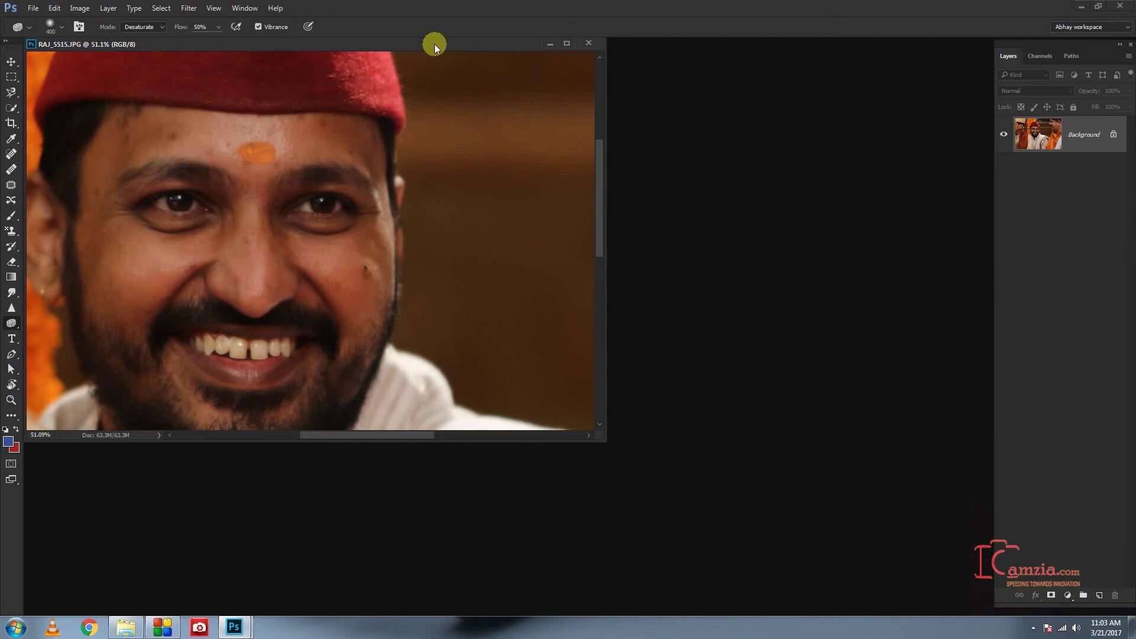
# - Test-desaturate the marigolds and undo, then sponge the forehead skin around the tilak grey
pyautogui.moveTo(287, 169)
pyautogui.mouseDown()
pyautogui.moveTo(375, 453)
pyautogui.moveTo(661, 460)
pyautogui.mouseUp()
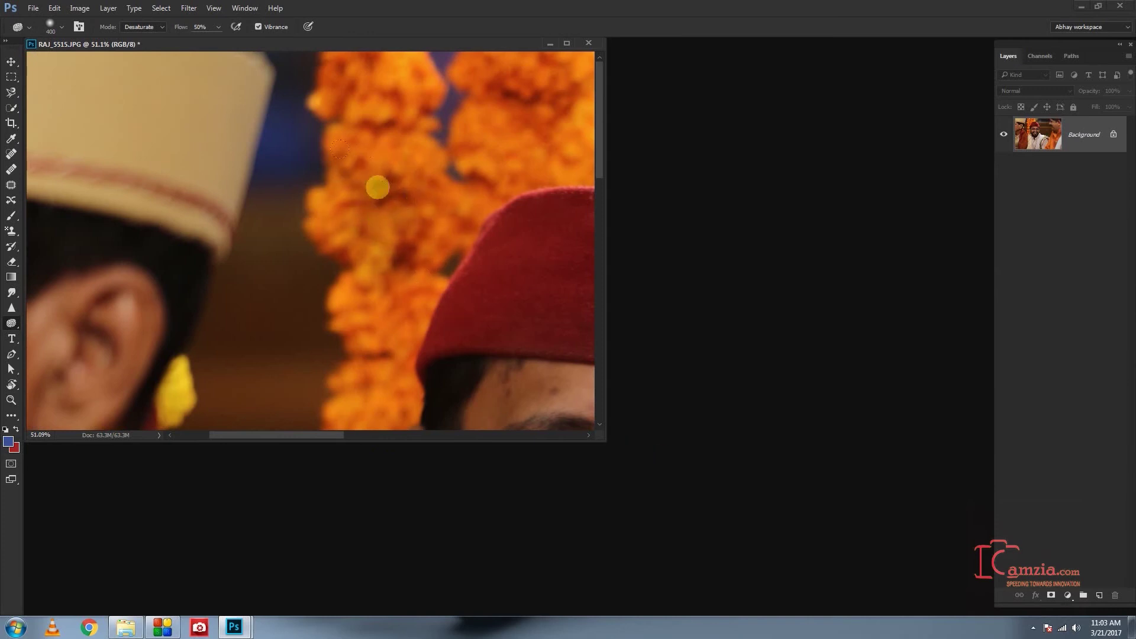
pyautogui.moveTo(411, 169)
pyautogui.mouseDown()
pyautogui.moveTo(356, 230)
pyautogui.moveTo(375, 198)
pyautogui.moveTo(371, 173)
pyautogui.moveTo(378, 241)
pyautogui.mouseUp()
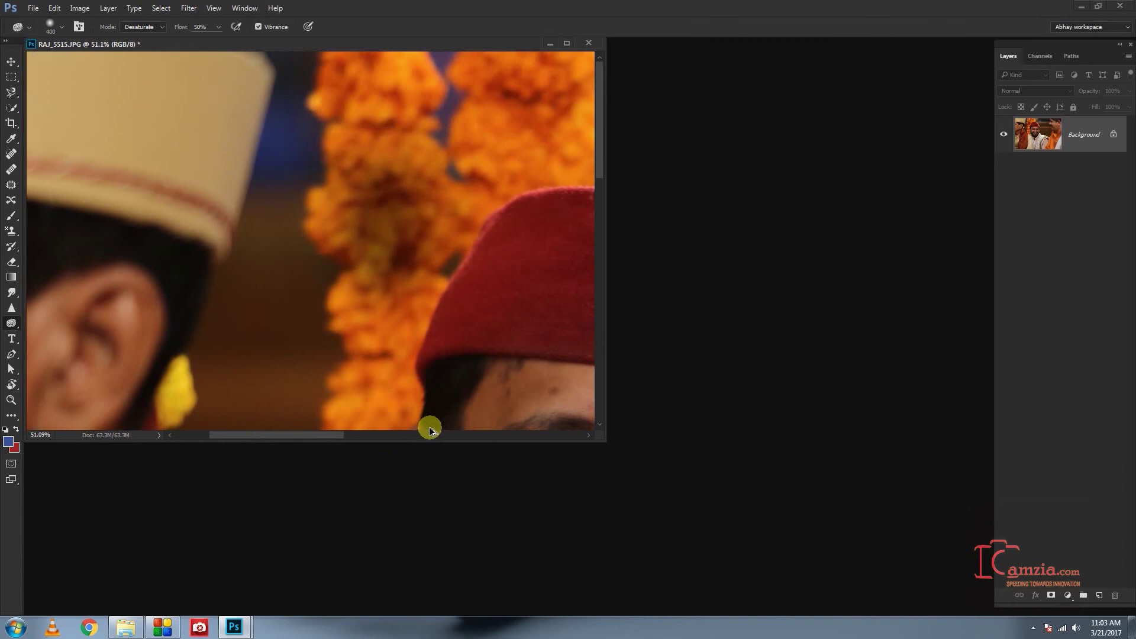
pyautogui.hotkey('ctrl', 'z')
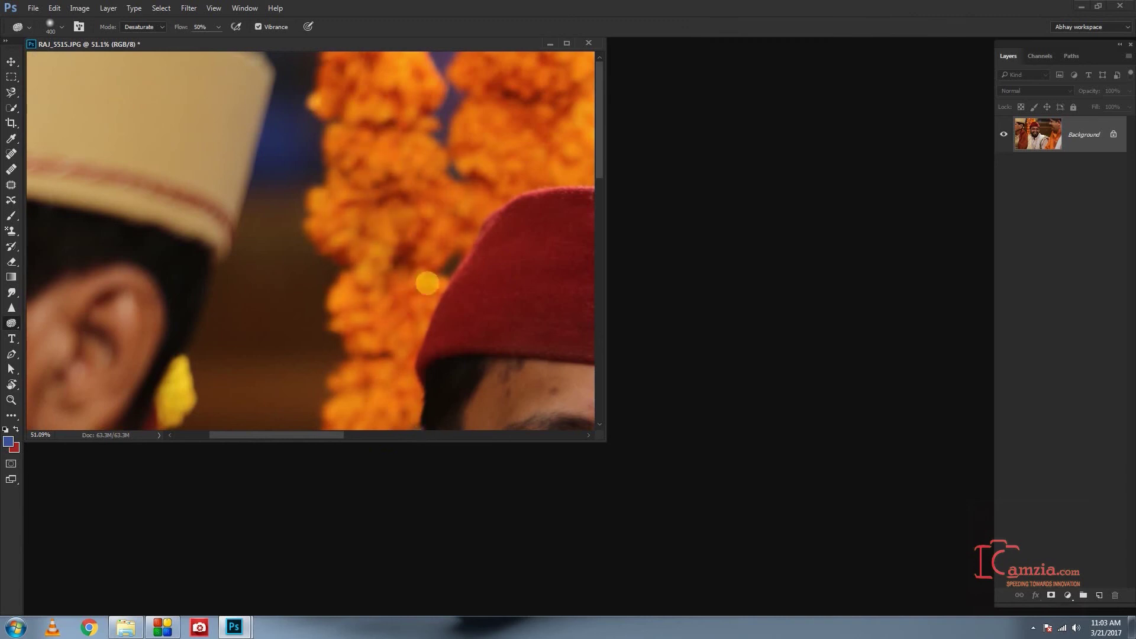
pyautogui.moveTo(538, 286); pyautogui.dragTo(246, 203)
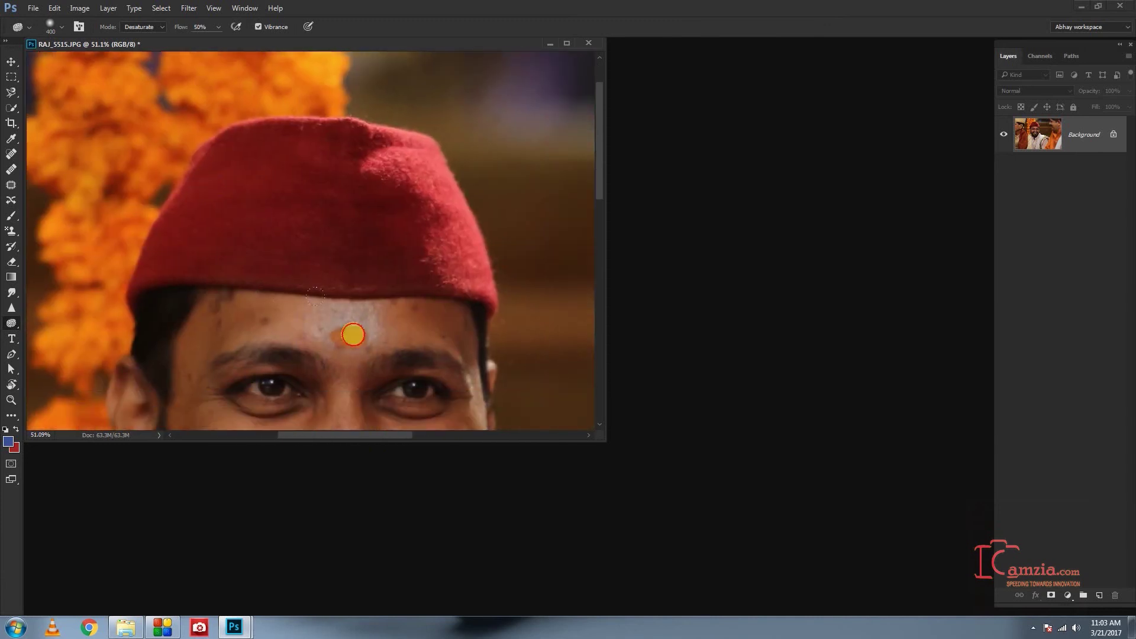
pyautogui.moveTo(315, 292); pyautogui.dragTo(317, 326)
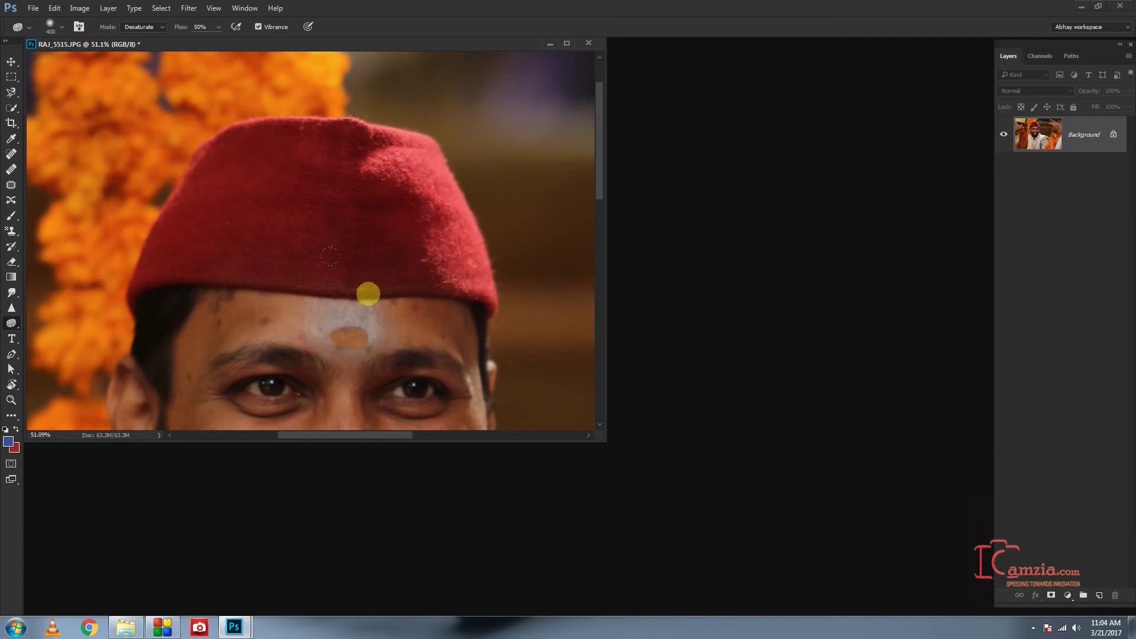